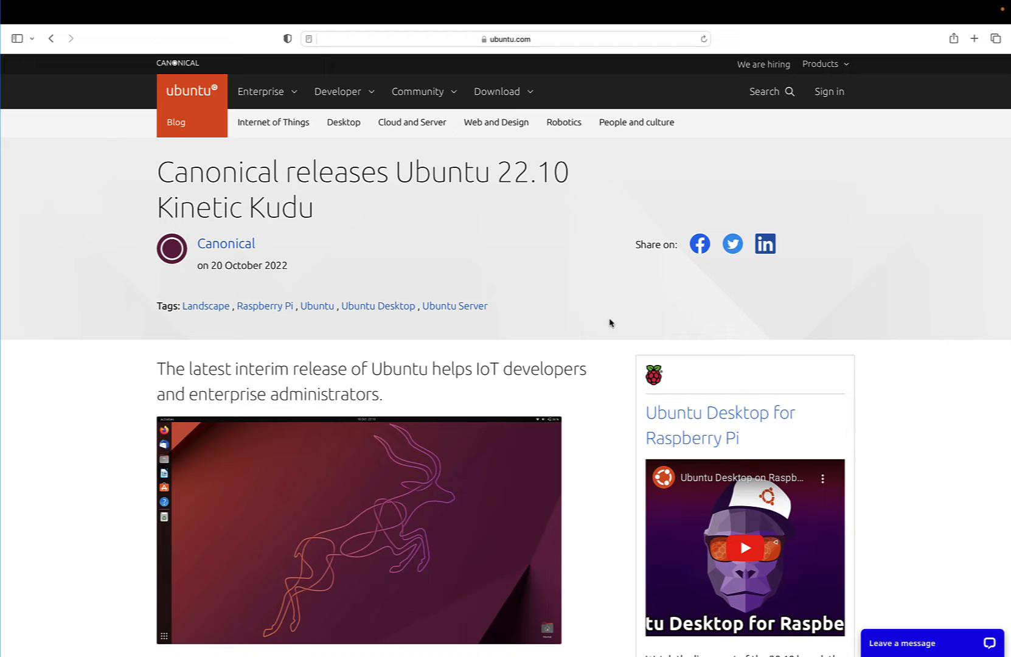
- Read through the Ubuntu 22.10 Kinetic Kudu release announcement, covering developer tools, Raspberry Pi support, enterprise management and desktop improvements
scroll(610, 322, down, 3)
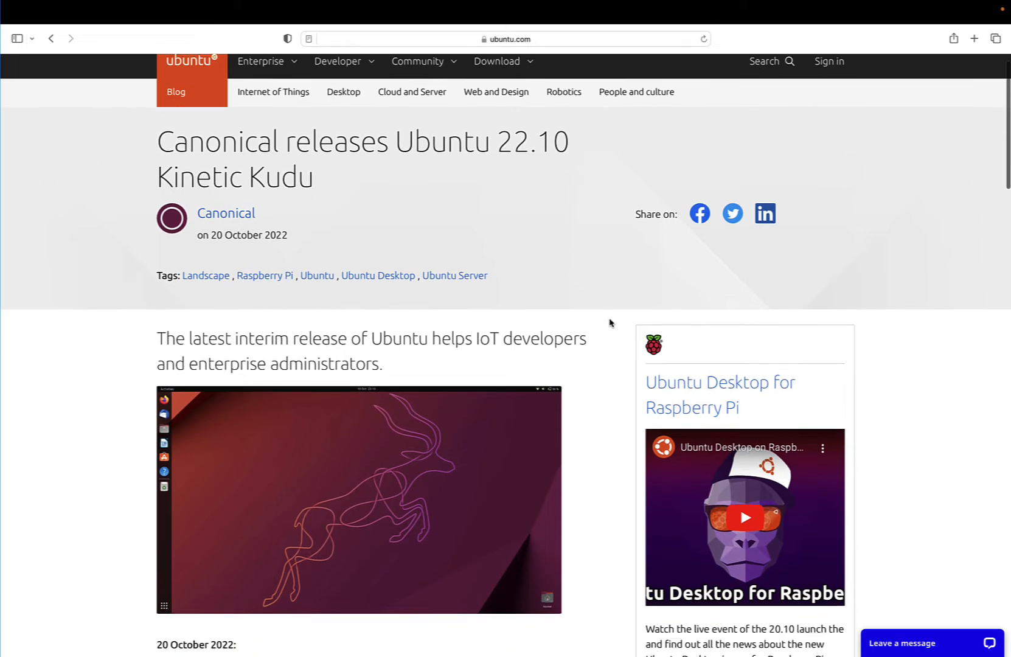
scroll(610, 322, down, 4)
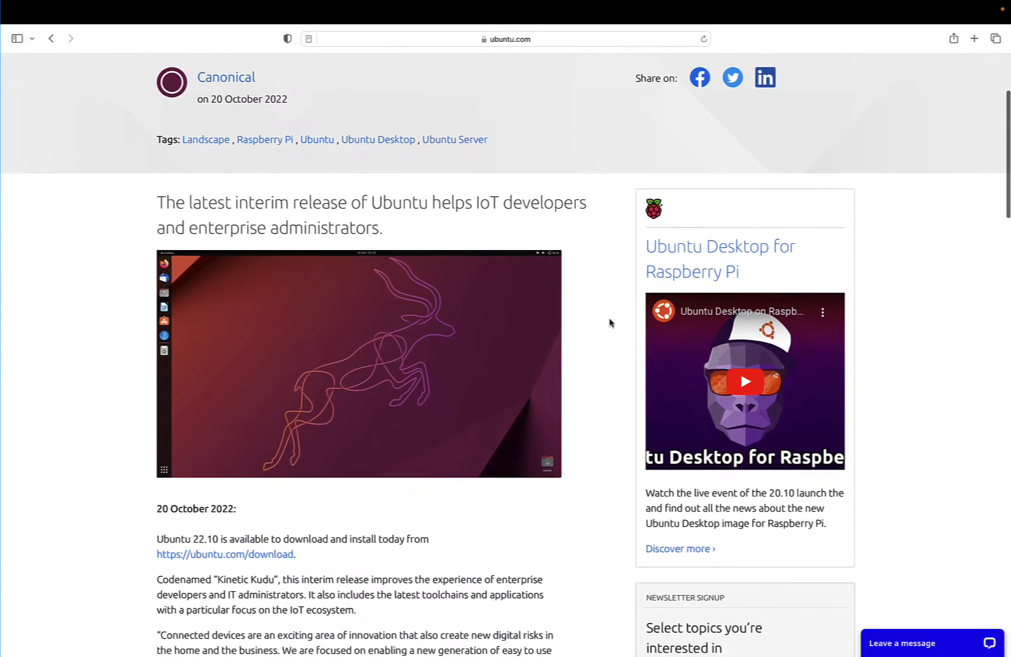
scroll(610, 322, down, 3)
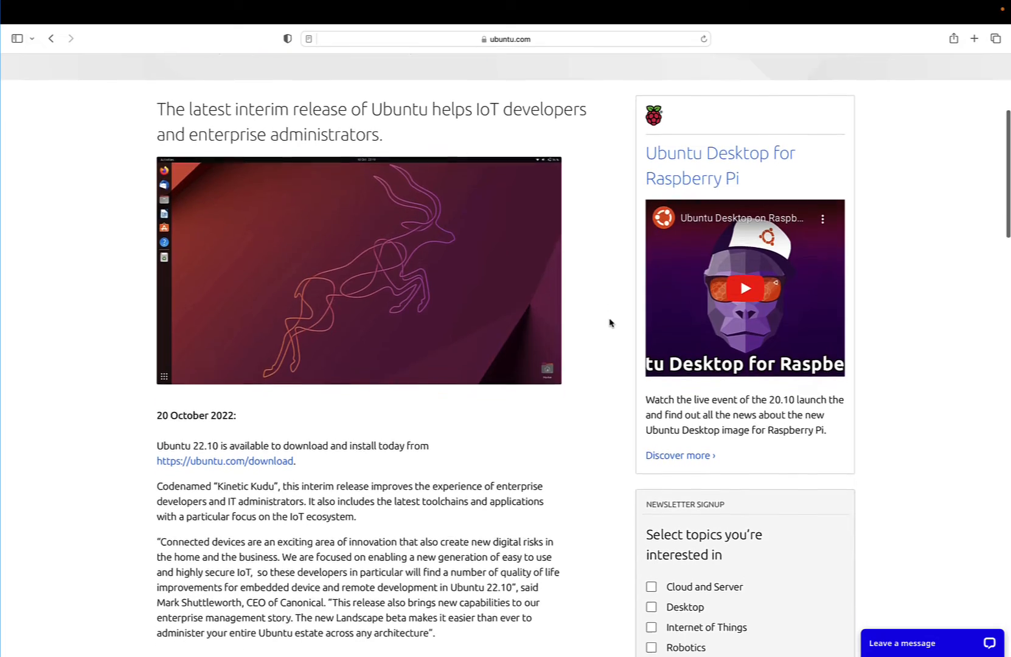
scroll(610, 323, down, 5)
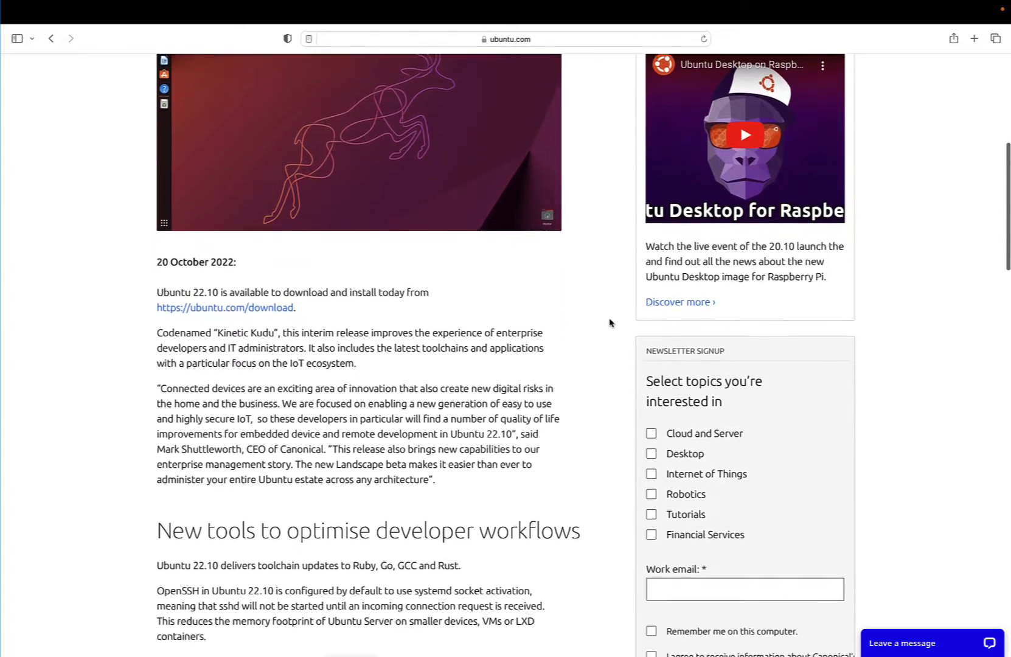
scroll(610, 323, down, 4)
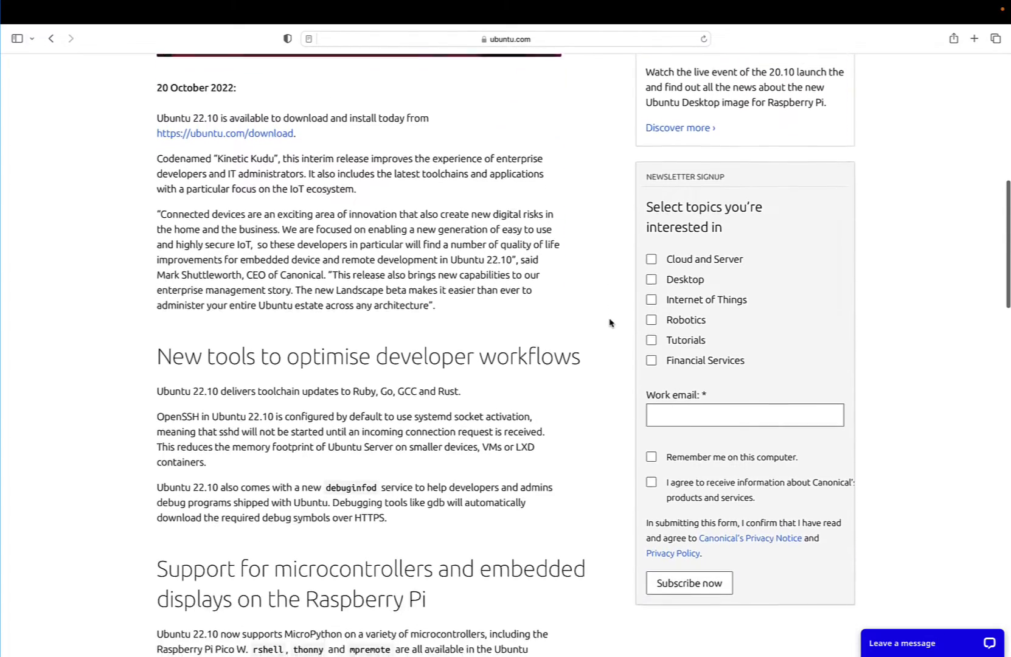
scroll(610, 322, down, 1)
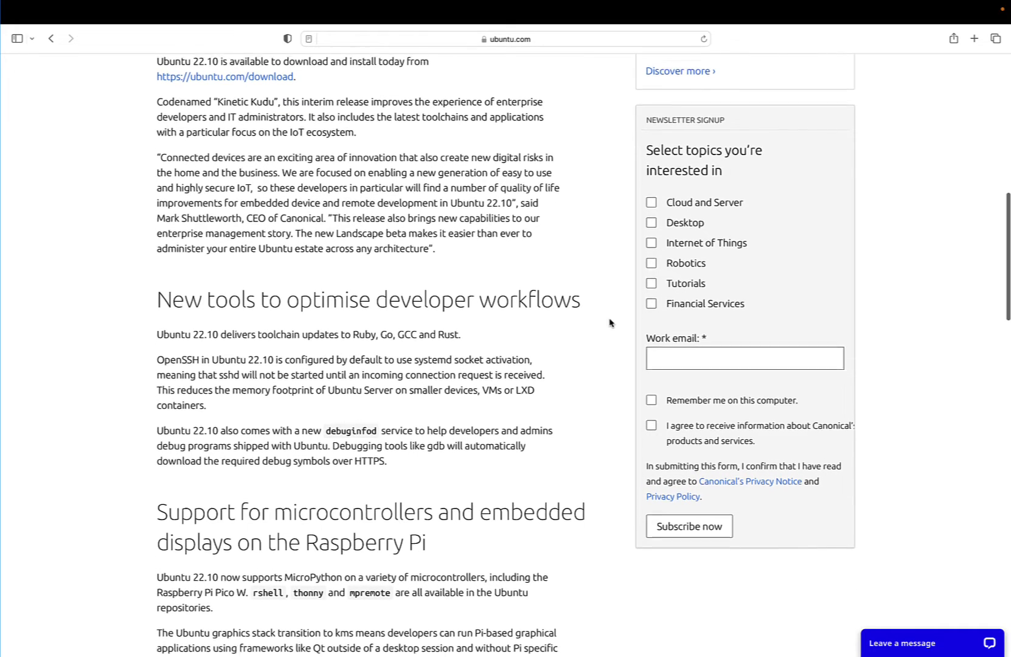
scroll(610, 322, down, 1)
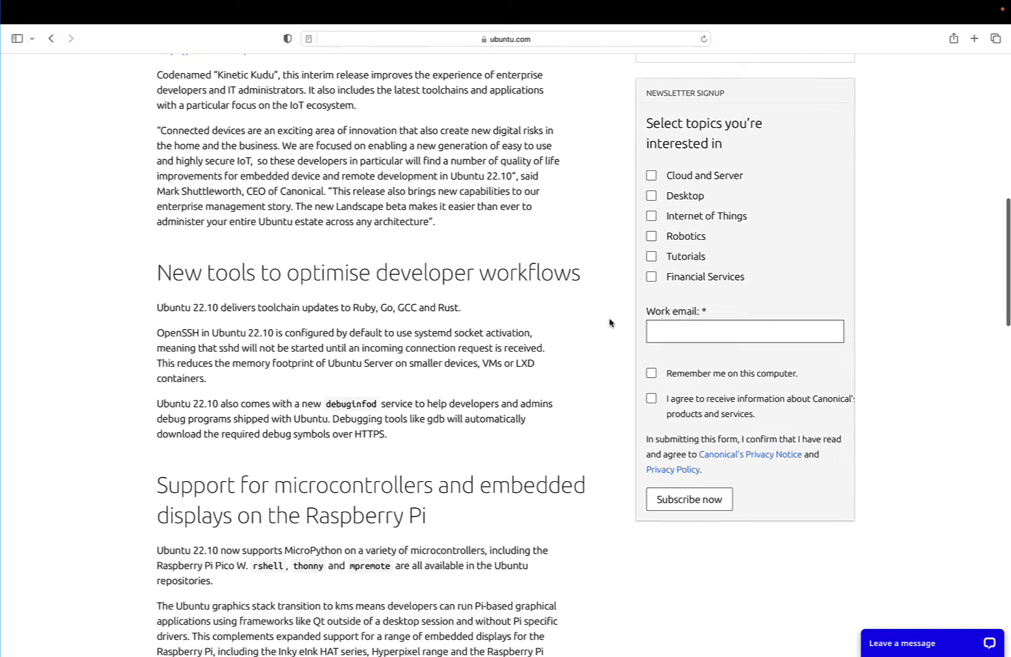
scroll(610, 323, down, 3)
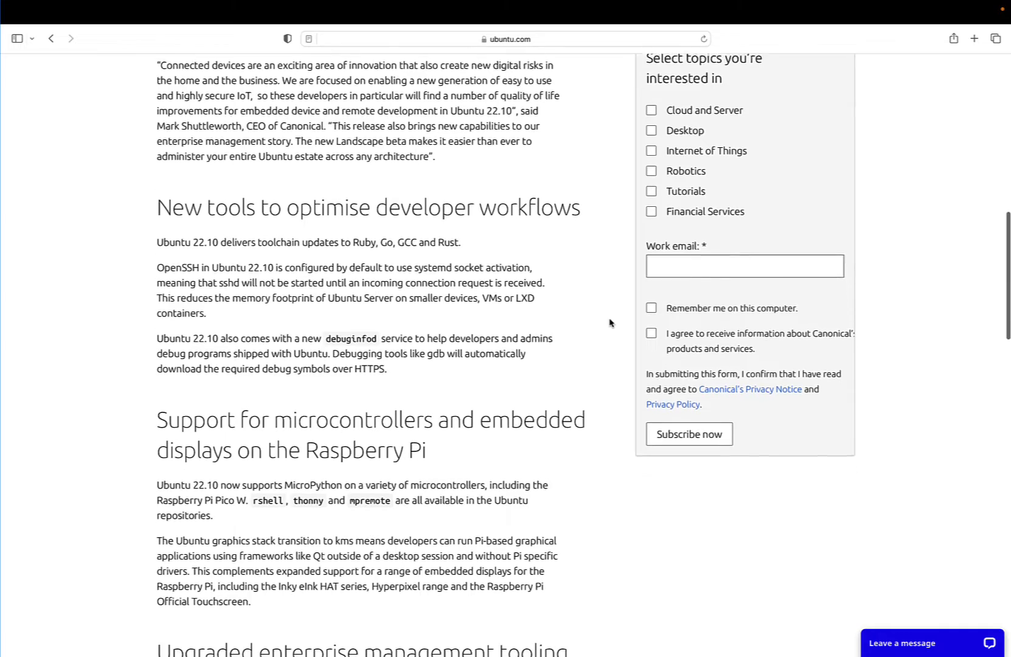
scroll(610, 322, down, 3)
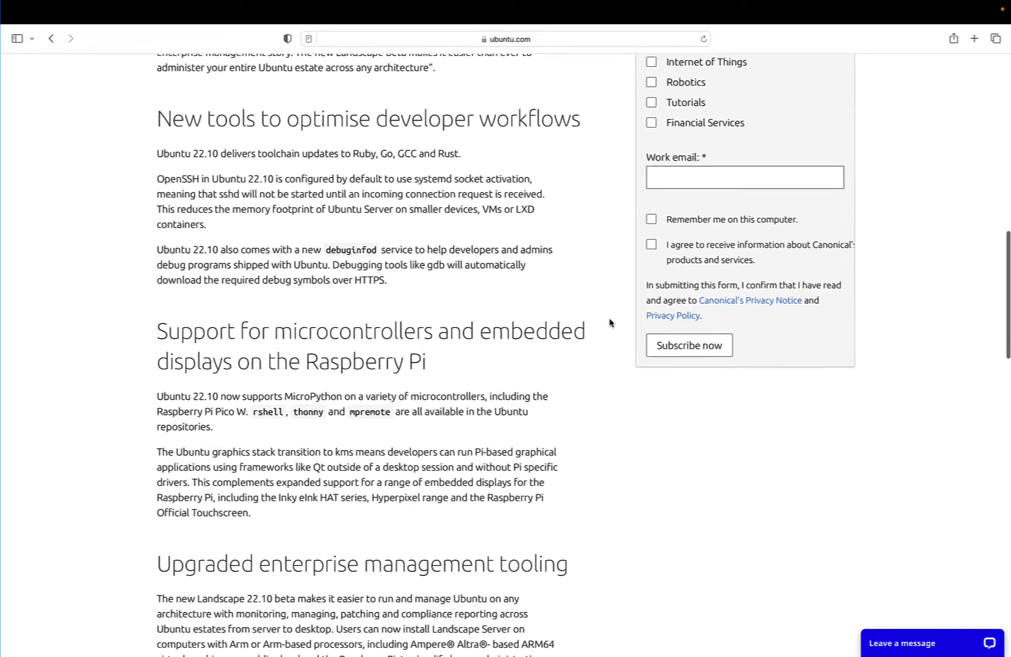
scroll(610, 322, down, 5)
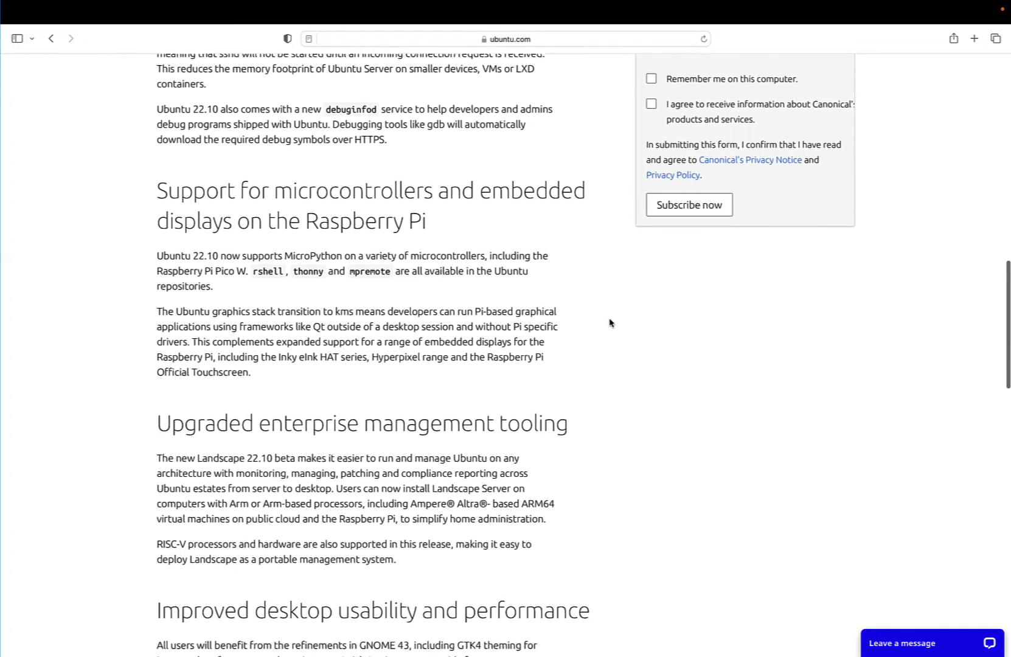
scroll(610, 322, down, 4)
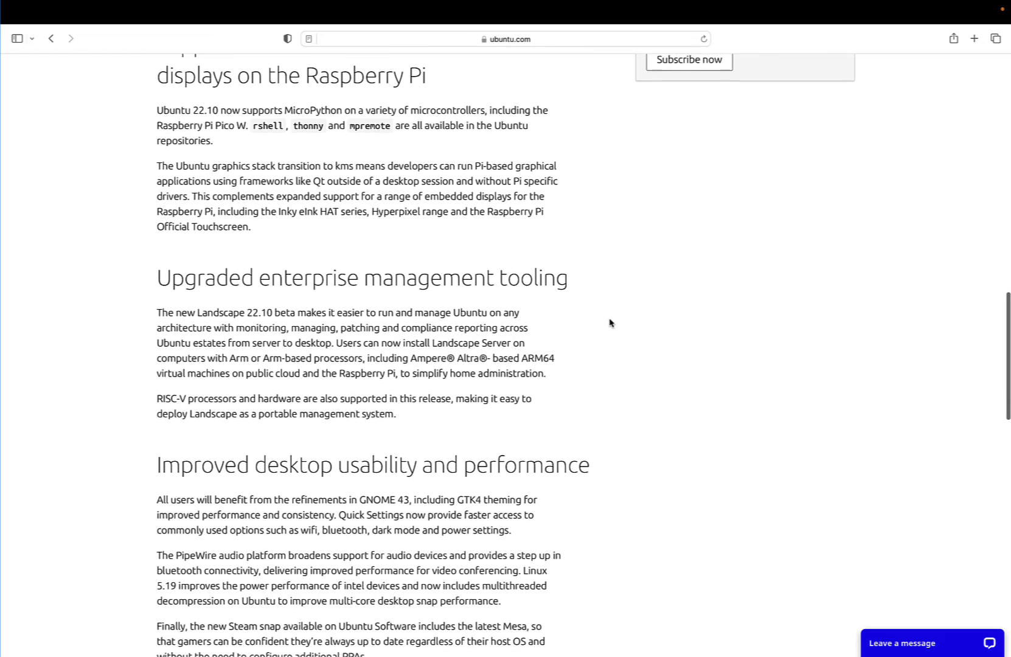
scroll(610, 322, down, 5)
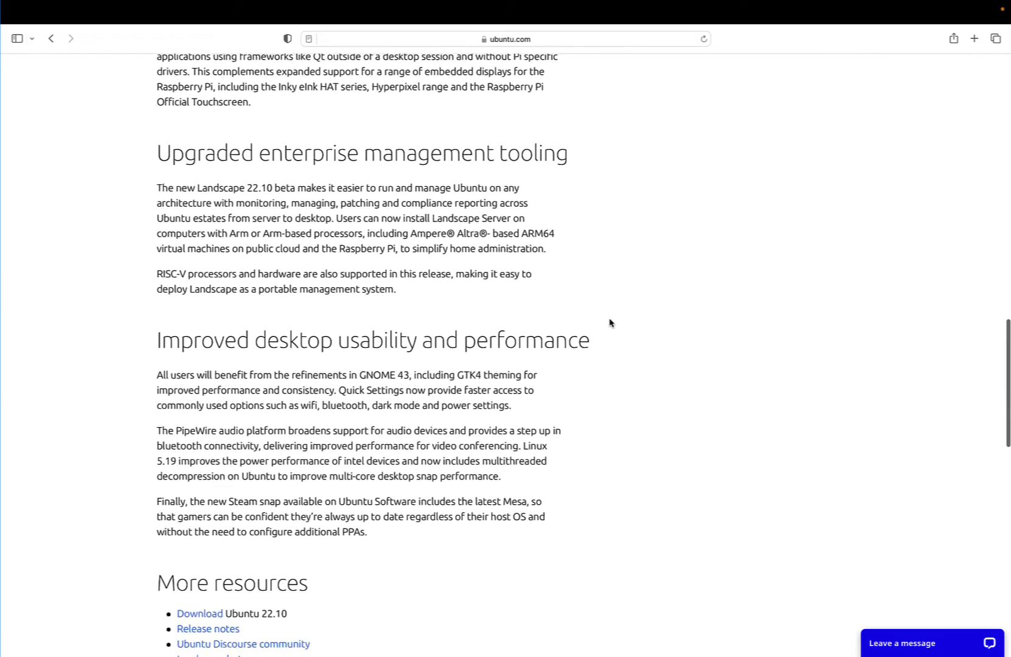
scroll(610, 323, down, 4)
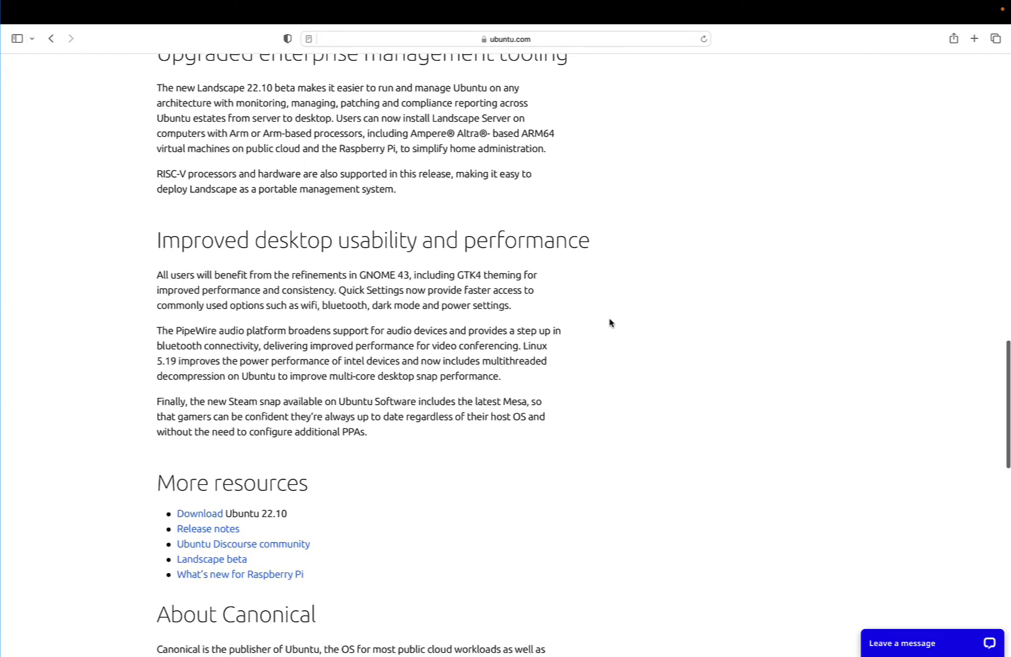
scroll(610, 322, down, 5)
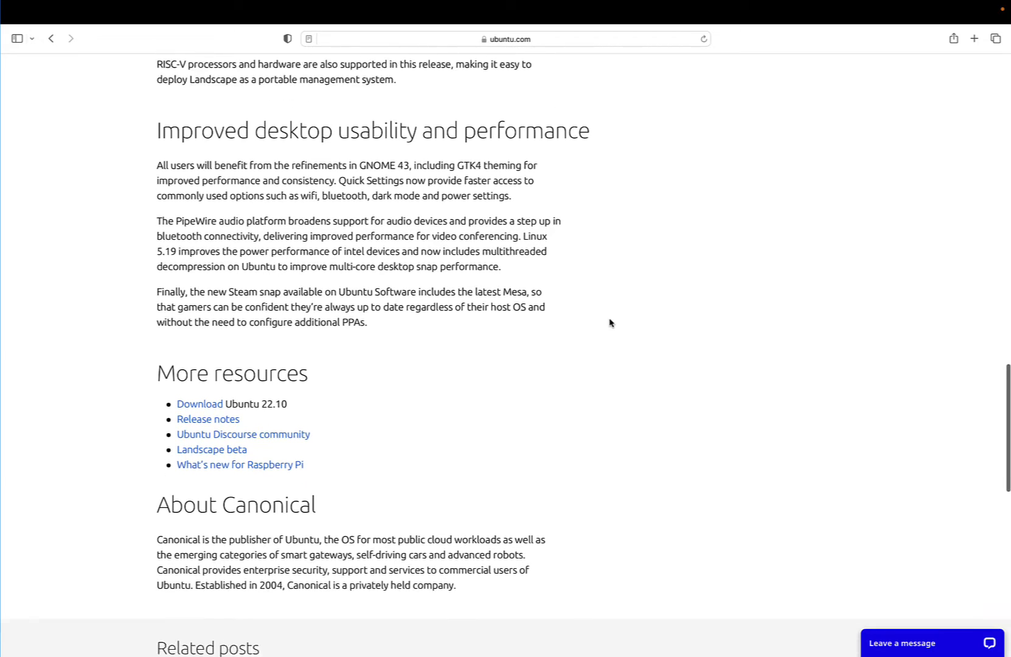
scroll(610, 322, down, 4)
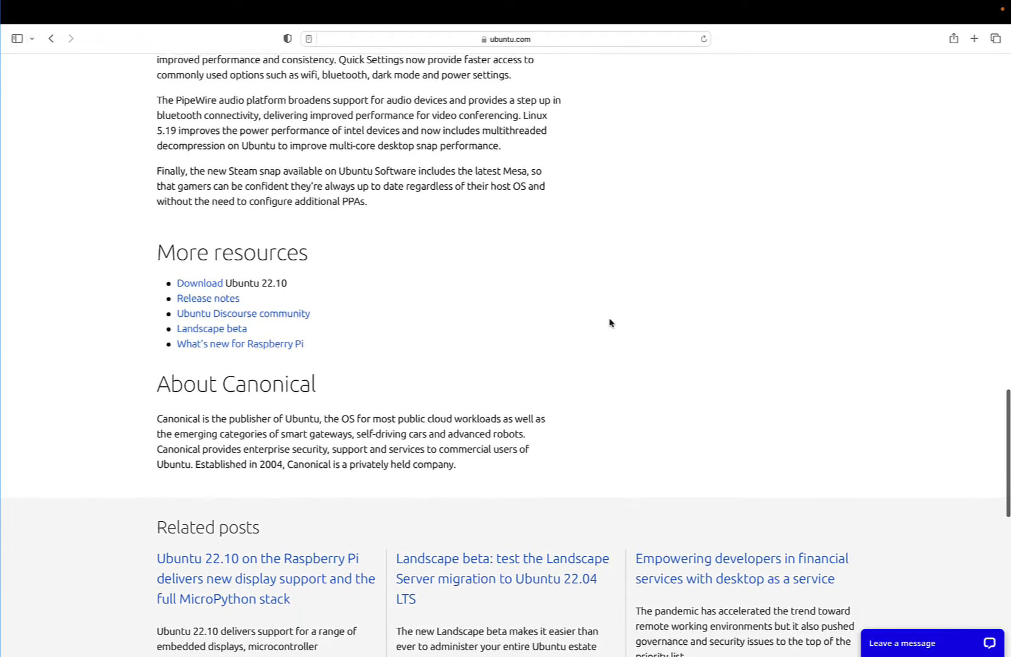
scroll(610, 322, down, 3)
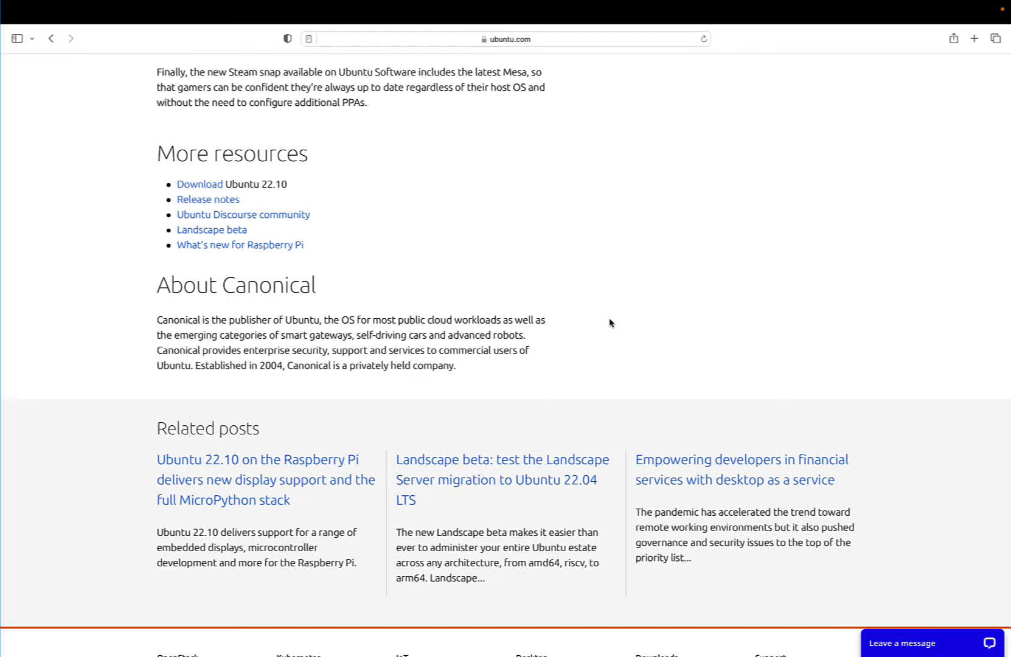
scroll(610, 323, up, 15)
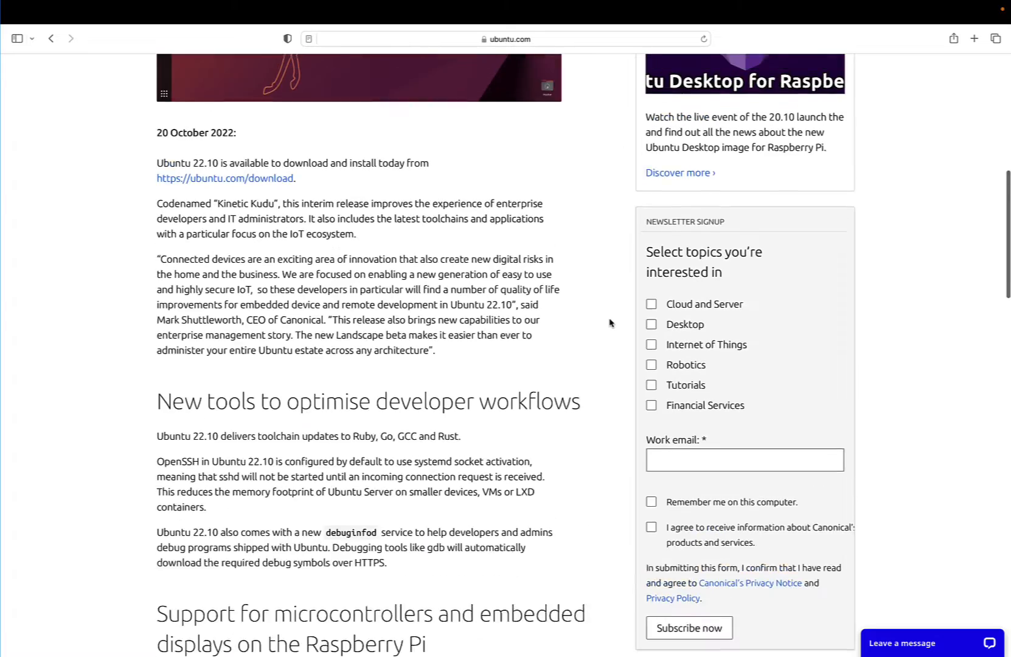
scroll(610, 322, up, 5)
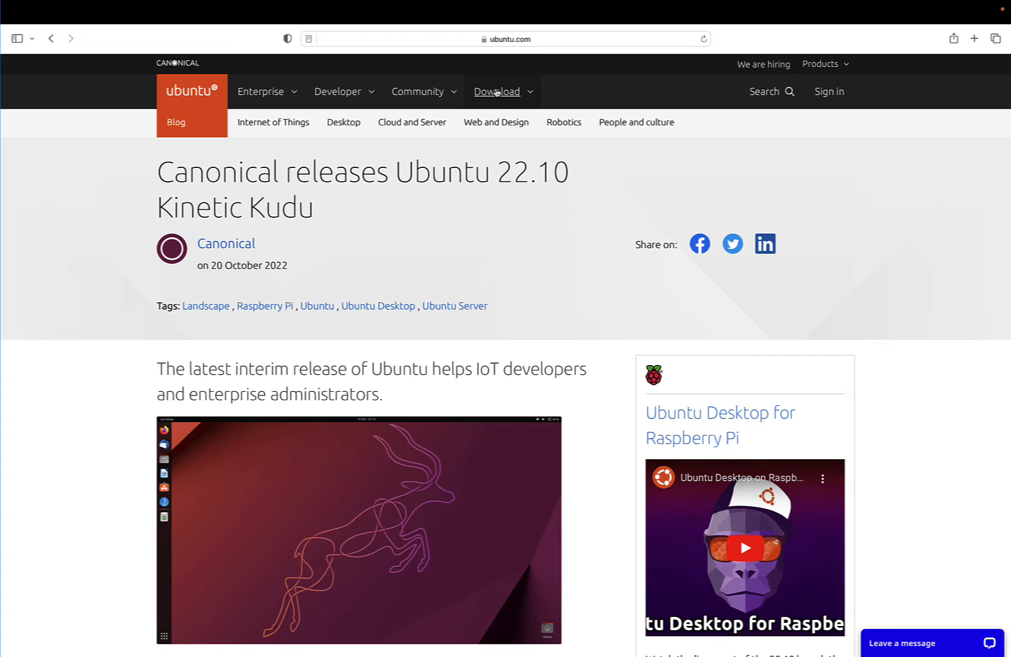
- Download the Ubuntu 22.10 Desktop image from the Ubuntu Desktop download page and allow downloads on ubuntu.com
click(497, 92)
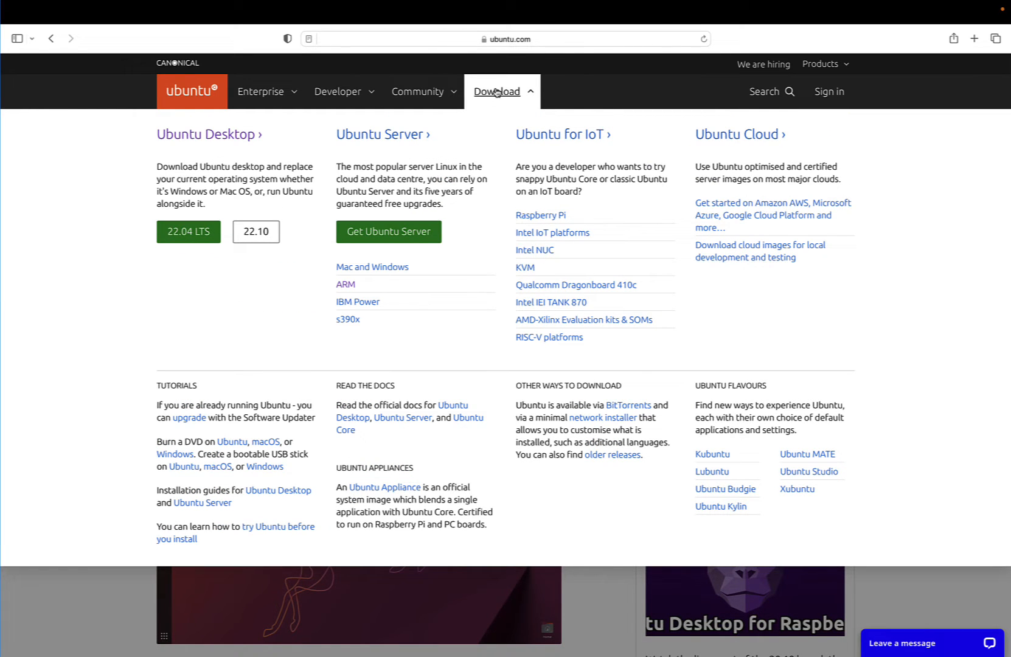
click(252, 135)
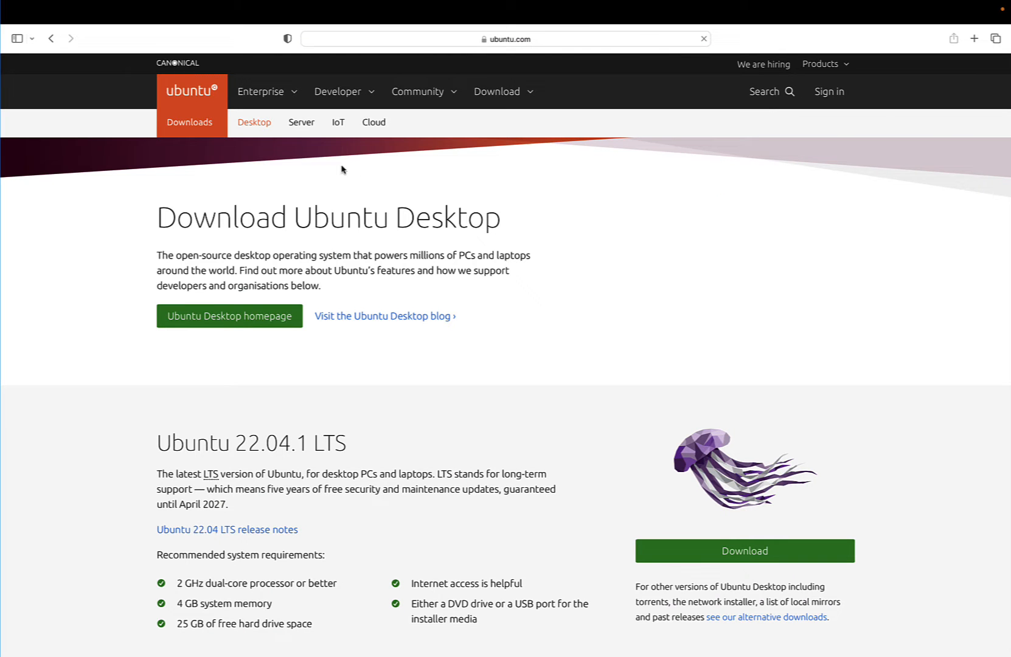
scroll(370, 173, down, 3)
scroll(370, 173, down, 5)
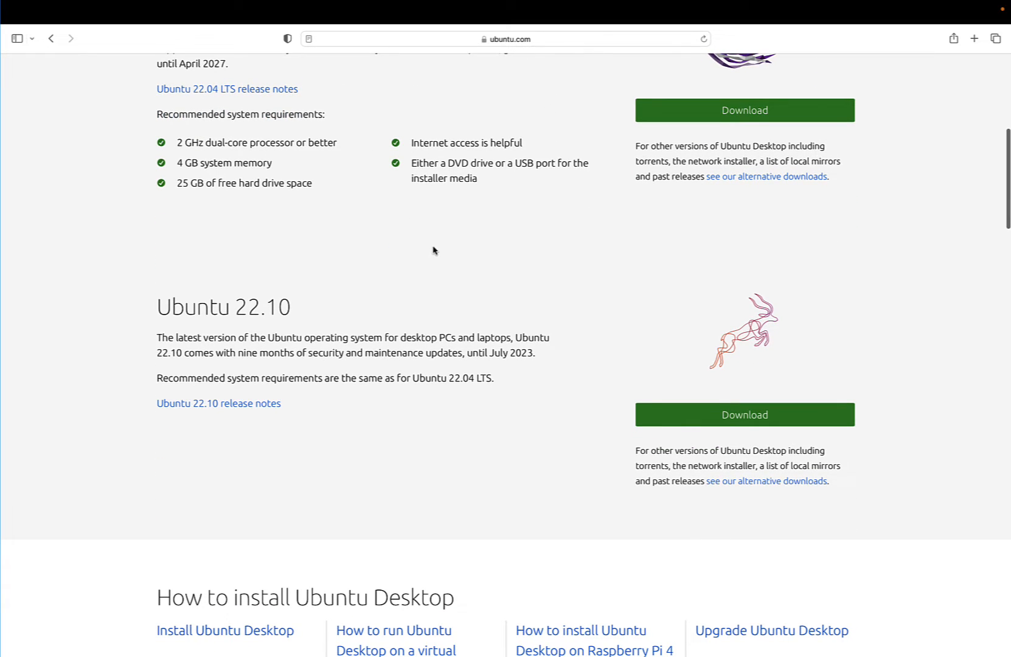
scroll(529, 284, up, 1)
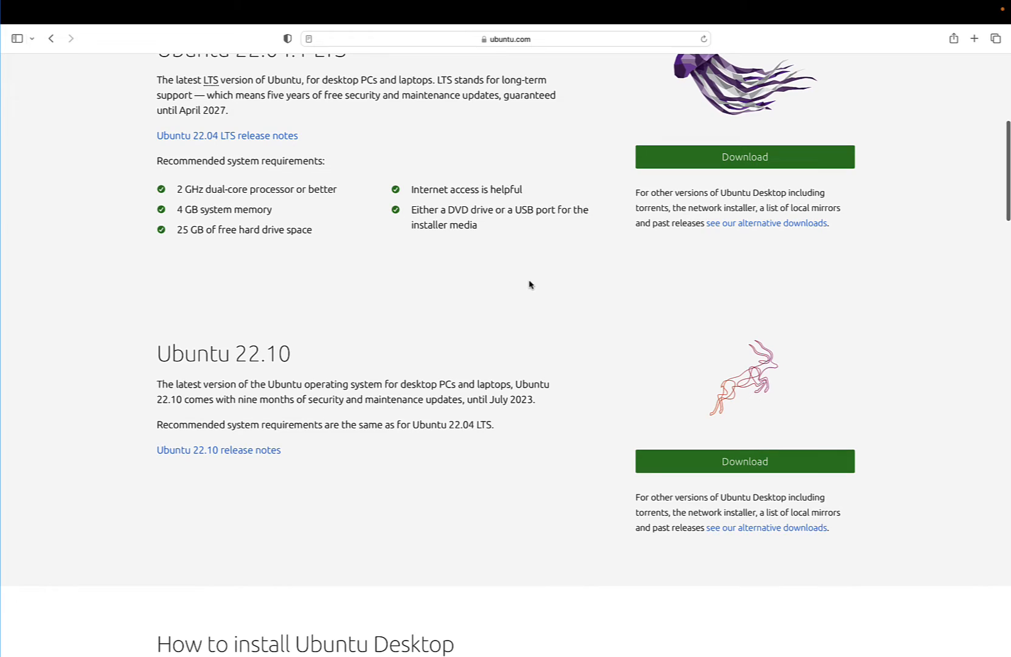
scroll(529, 284, up, 1)
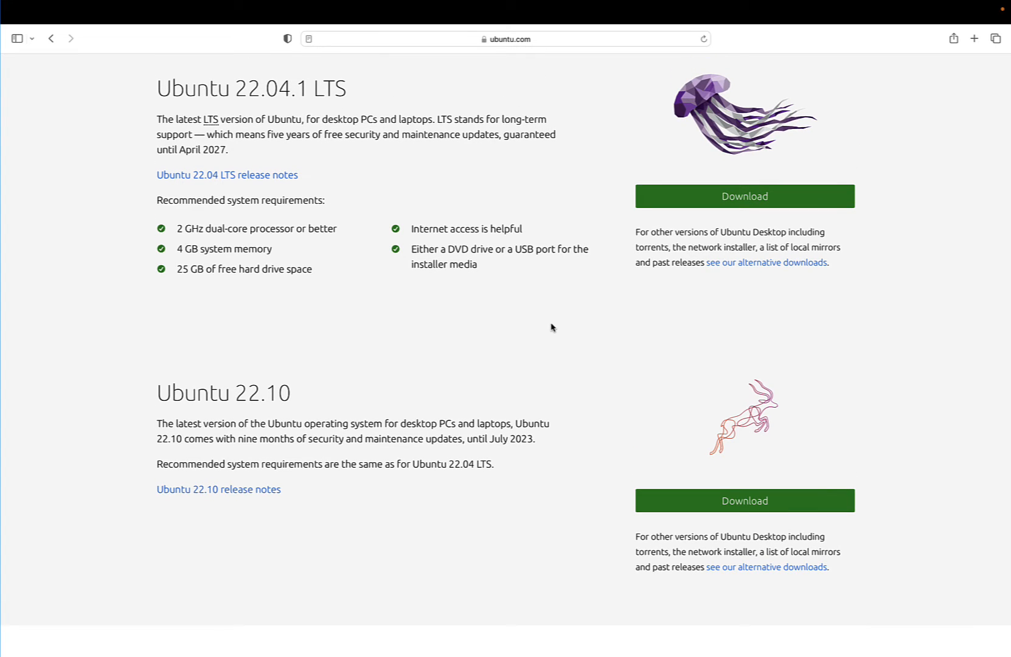
click(726, 502)
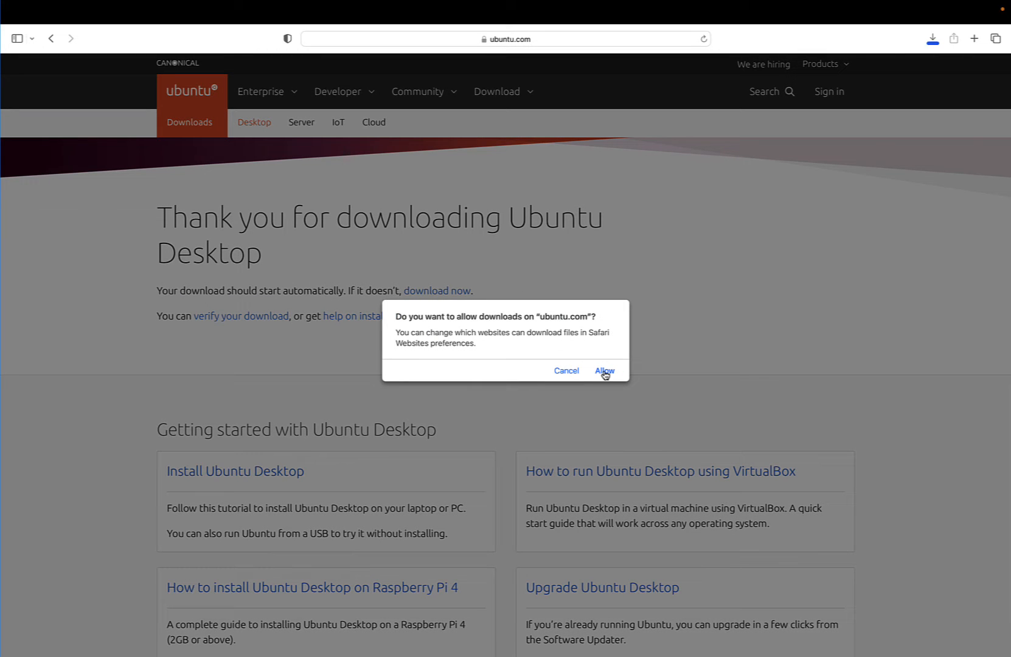
click(605, 371)
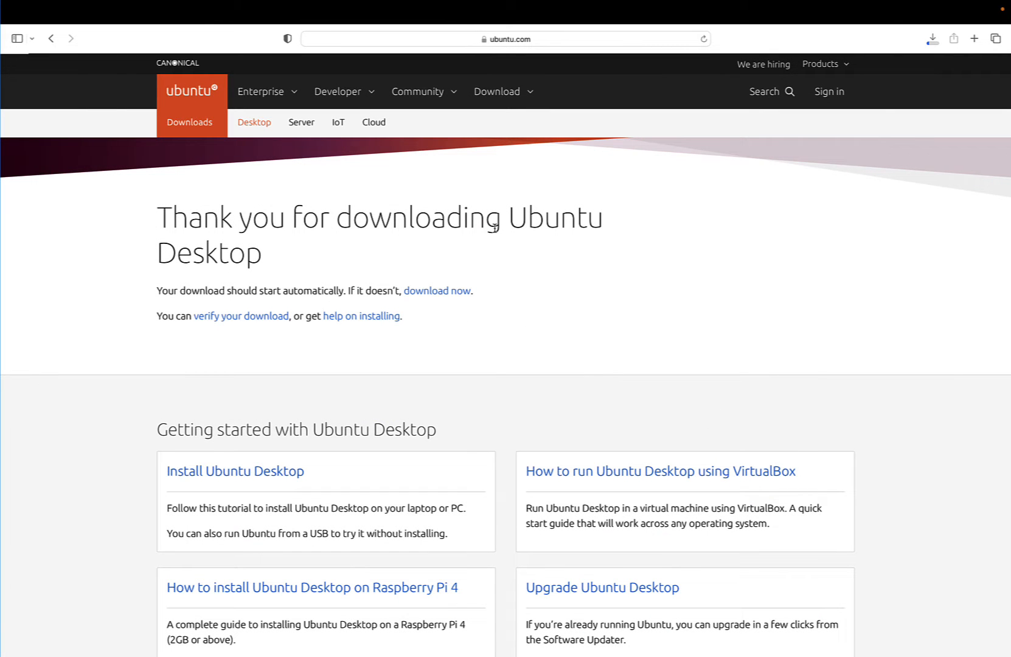
- Download the Ubuntu 22.10 Server image for ARM and stop the download of ubuntu-22.10-desktop-amd64.iso
click(515, 93)
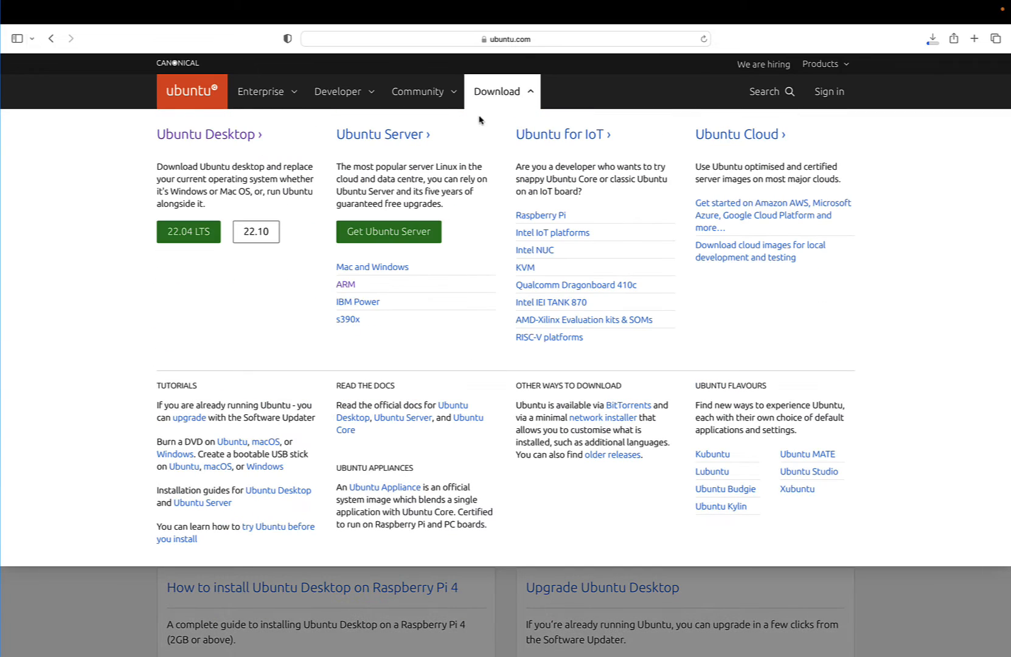
click(346, 285)
scroll(429, 315, down, 3)
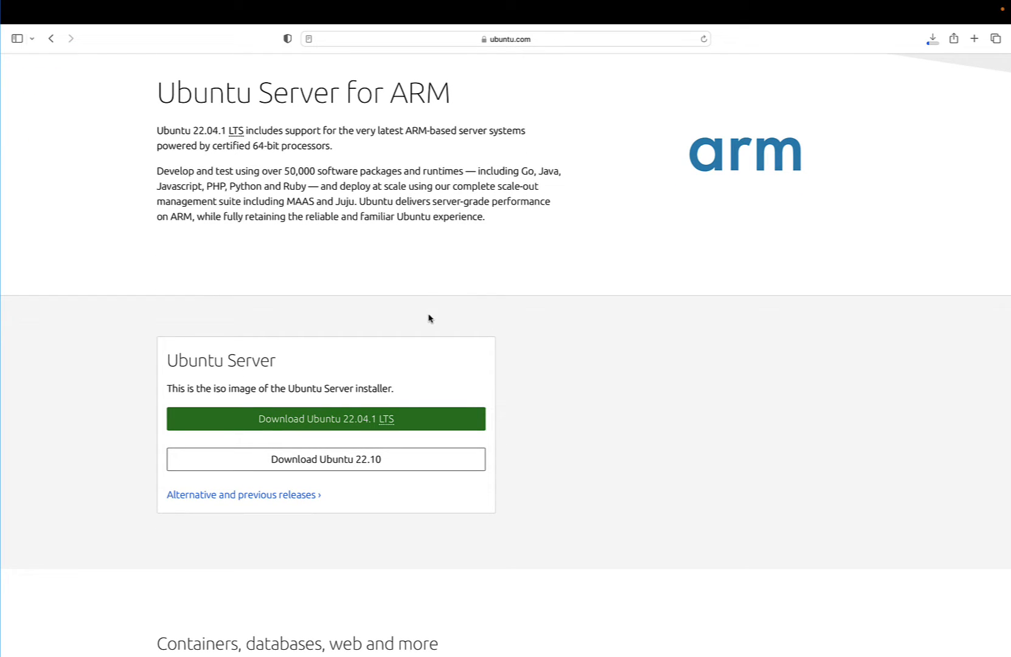
click(363, 461)
click(927, 47)
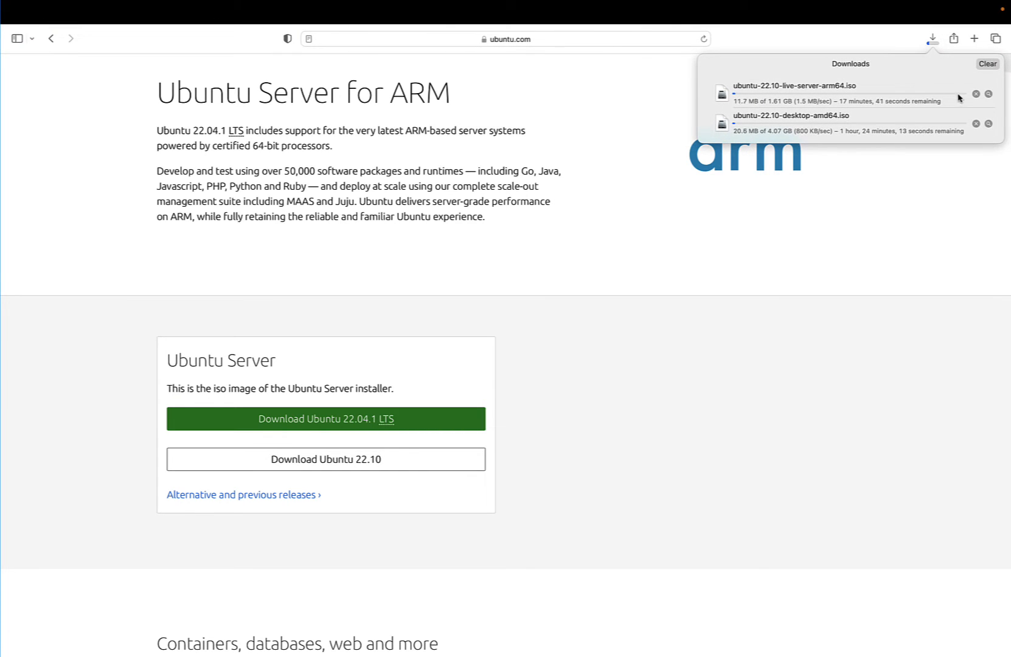
click(976, 124)
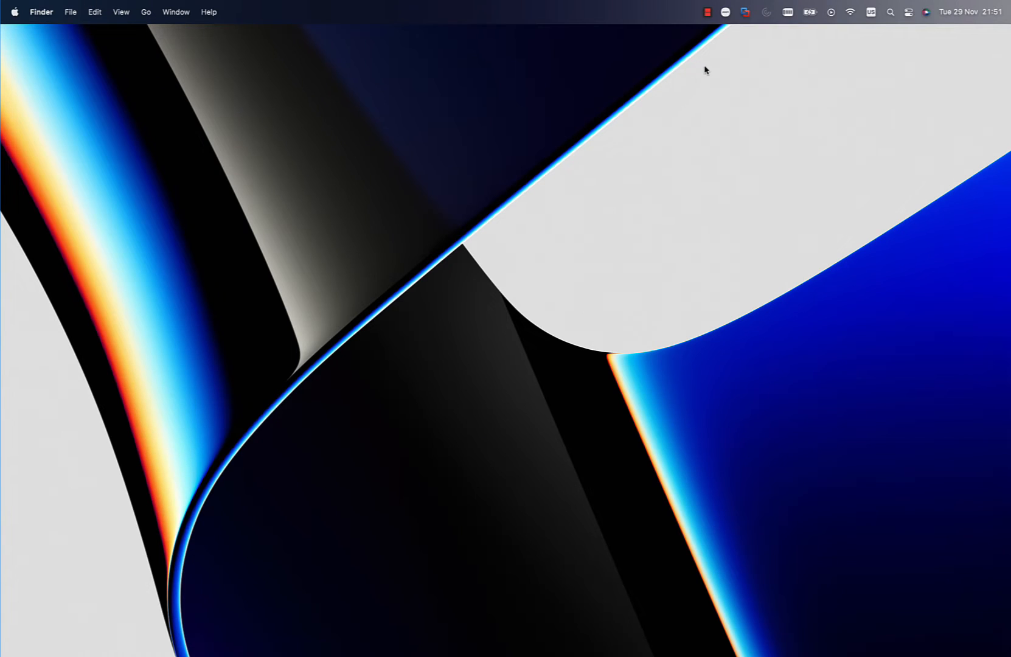
- Switch to VMware Fusion, create a virtual machine from ubuntu-22.10-live-server-arm64.iso with customized settings, and save it as Ubuntu 64-bit Arm Server 22.10
click(744, 11)
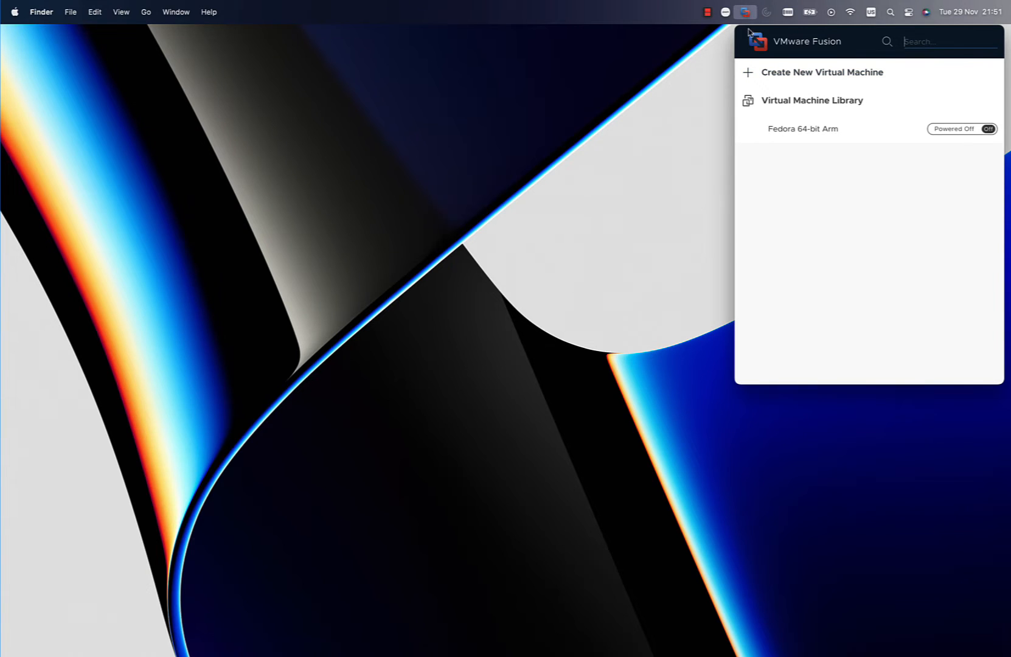
click(766, 75)
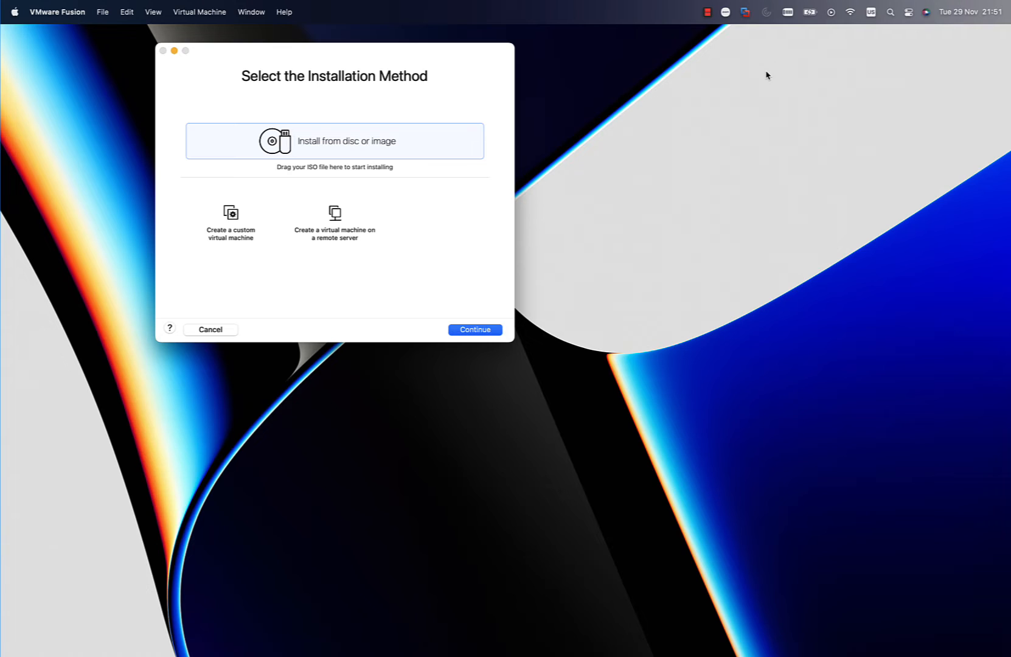
click(429, 151)
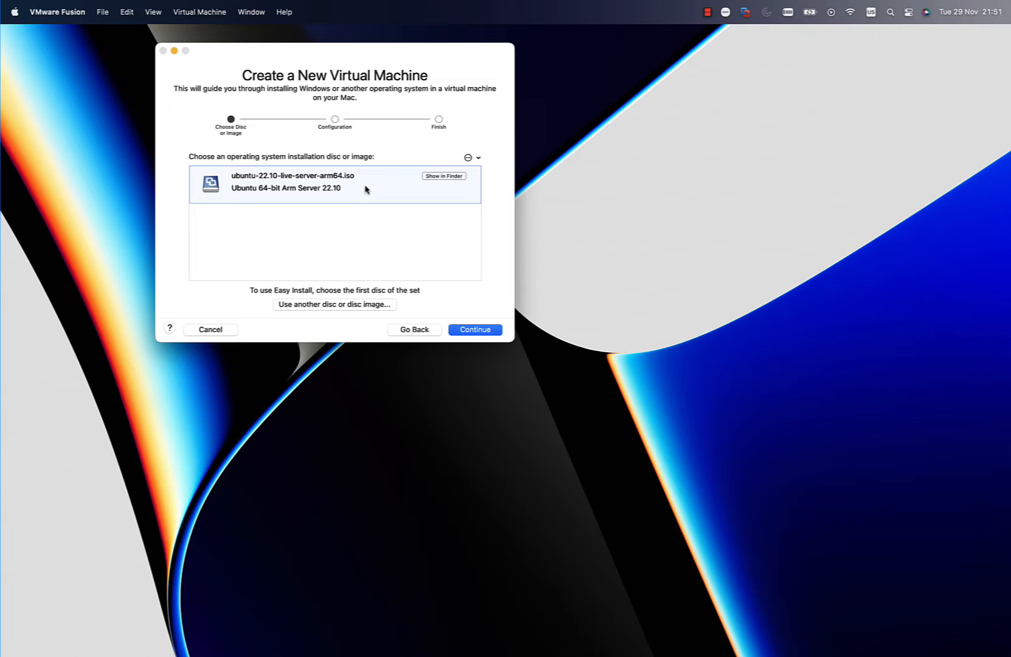
click(467, 329)
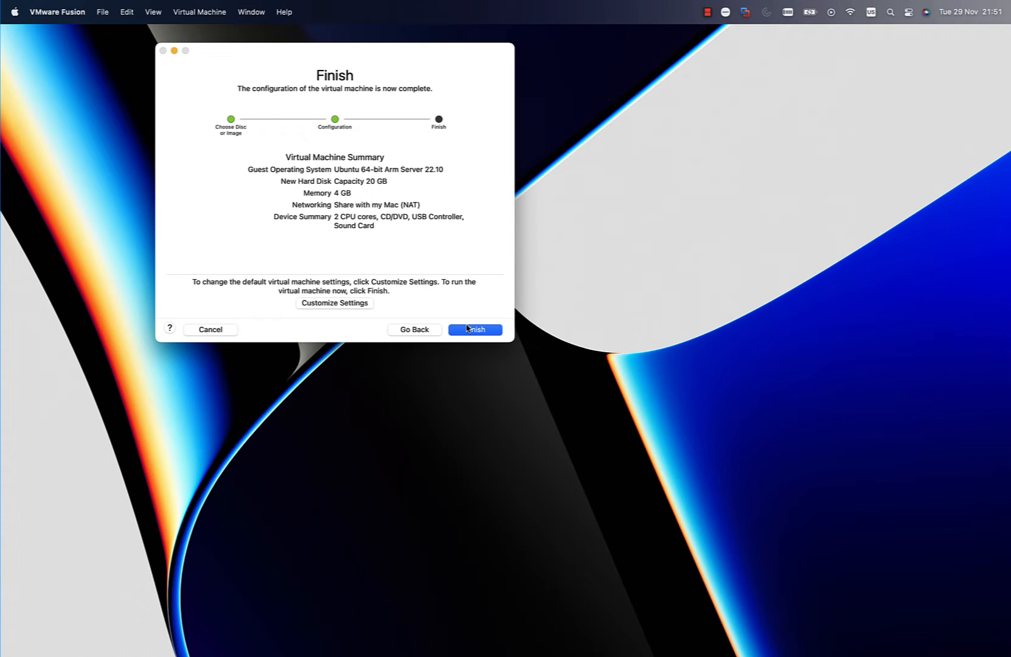
click(350, 303)
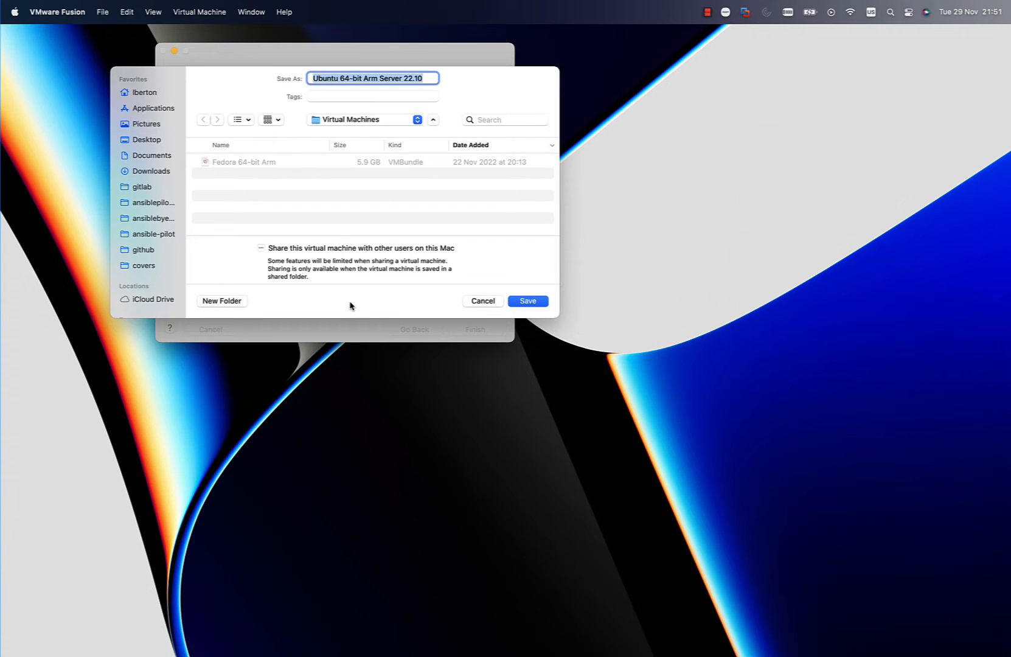
key(Return)
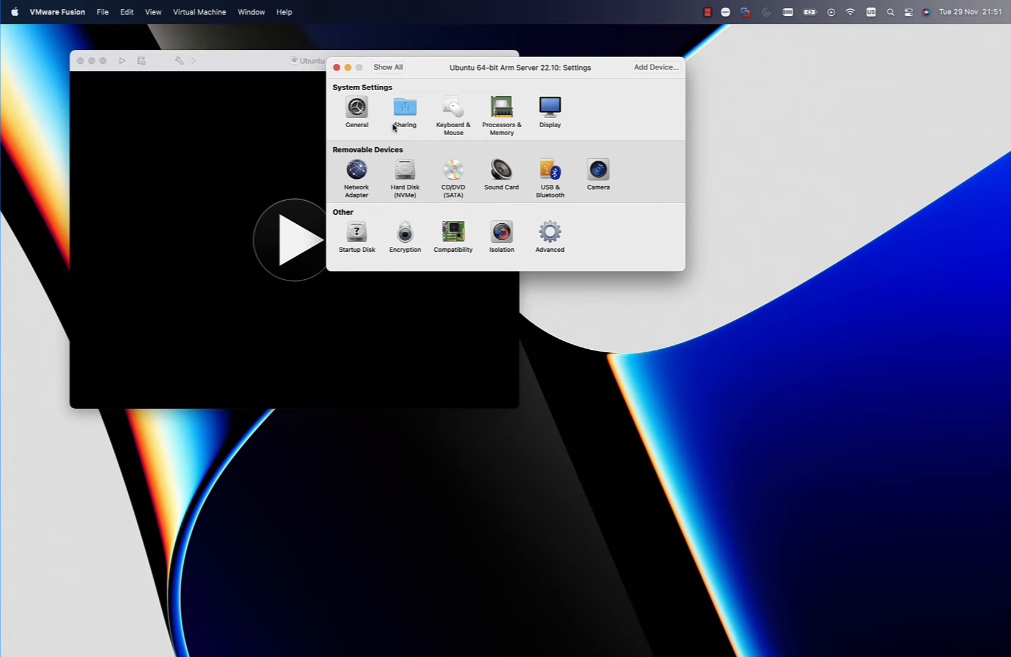
- Set the virtual machine's processors to 4 processor cores and close its settings
click(494, 112)
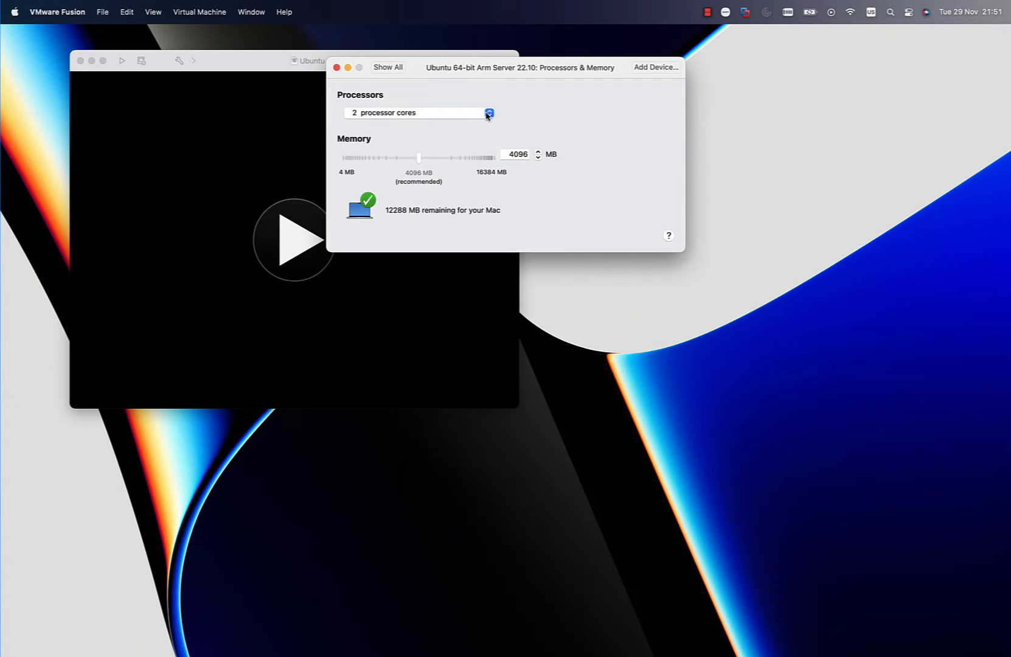
click(489, 113)
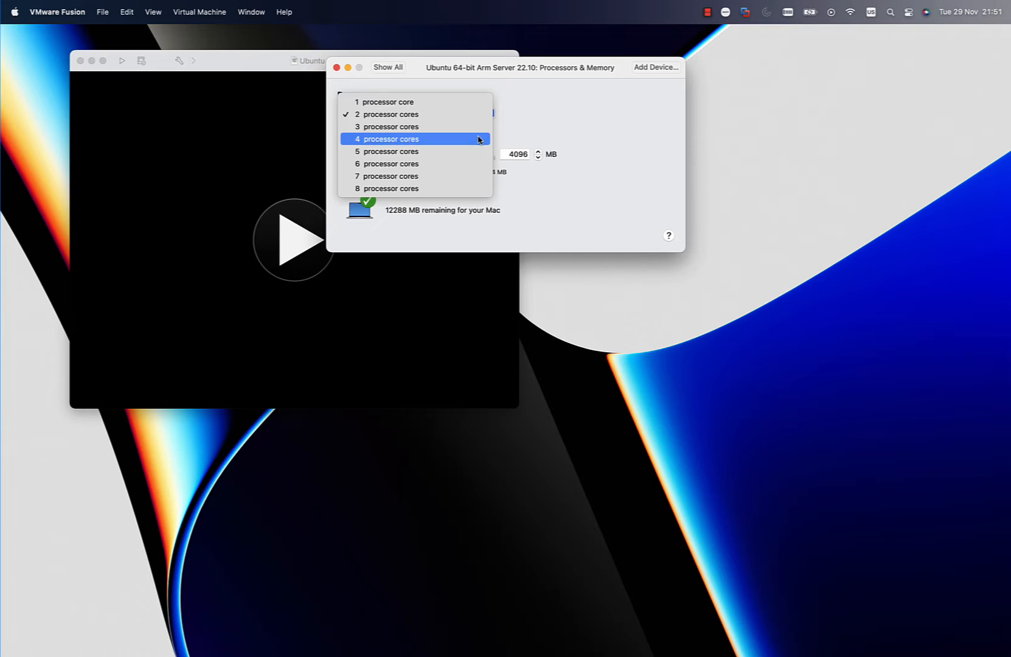
click(480, 140)
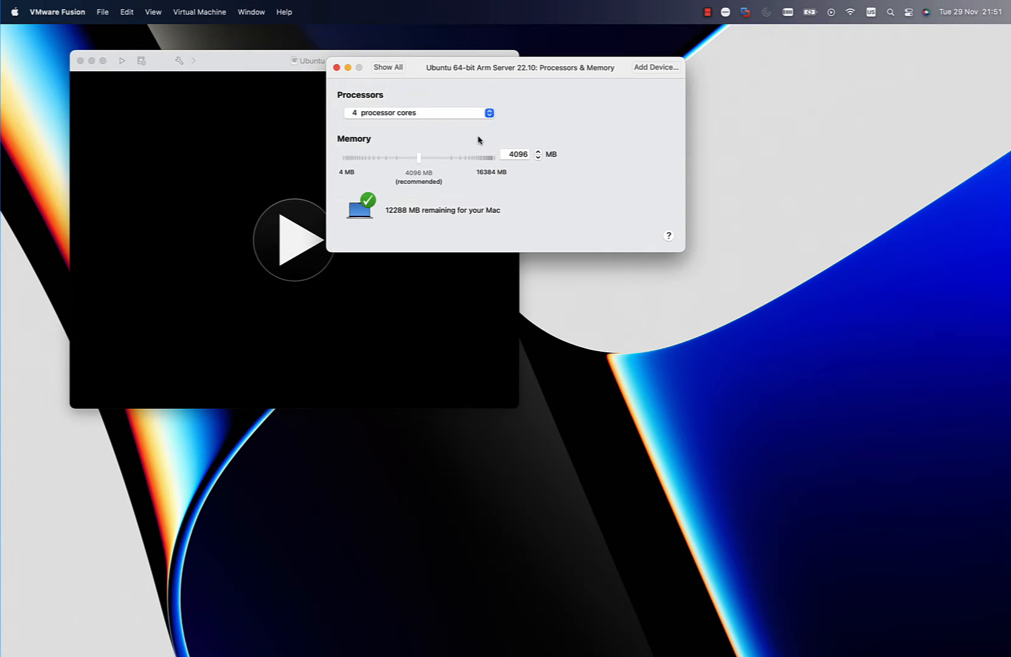
click(508, 155)
click(399, 68)
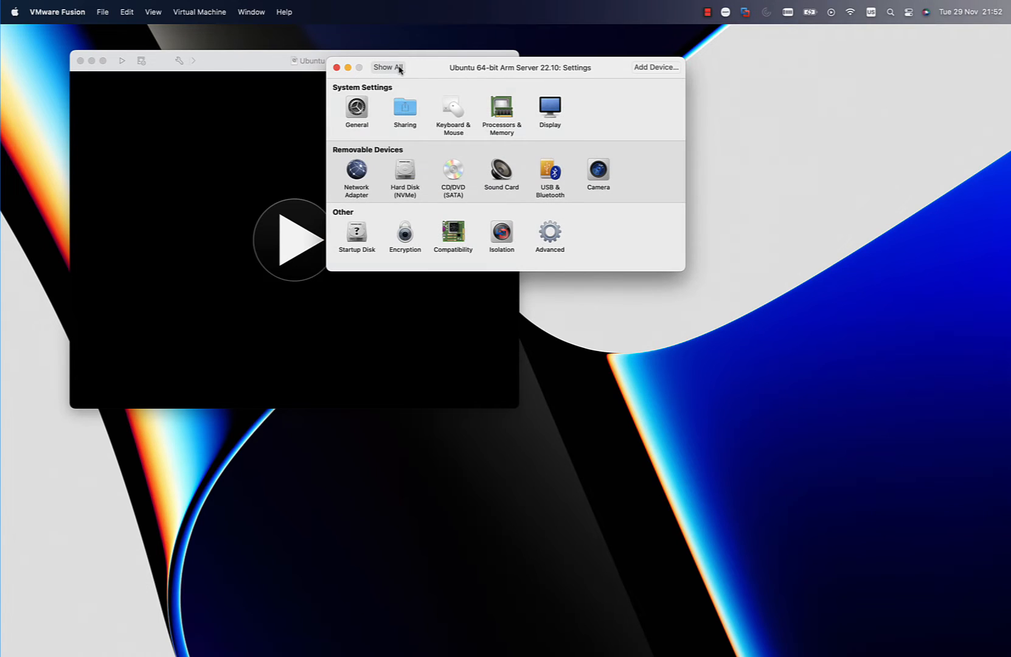
click(337, 68)
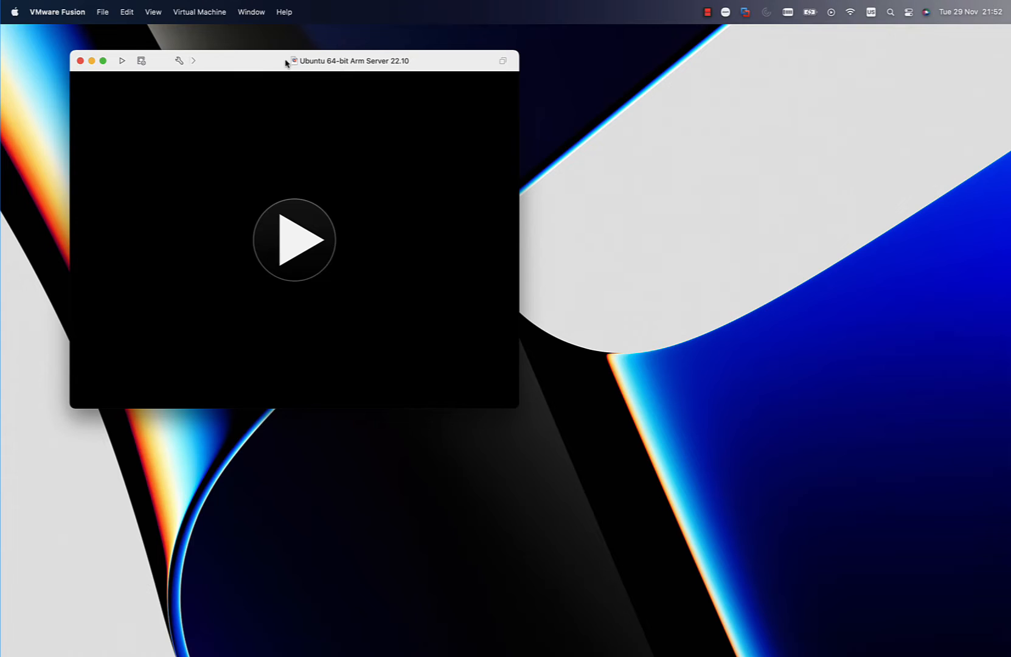
- Enlarge and reposition the Ubuntu 64-bit Arm Server 22.10 window, and start the virtual machine
double_click(265, 63)
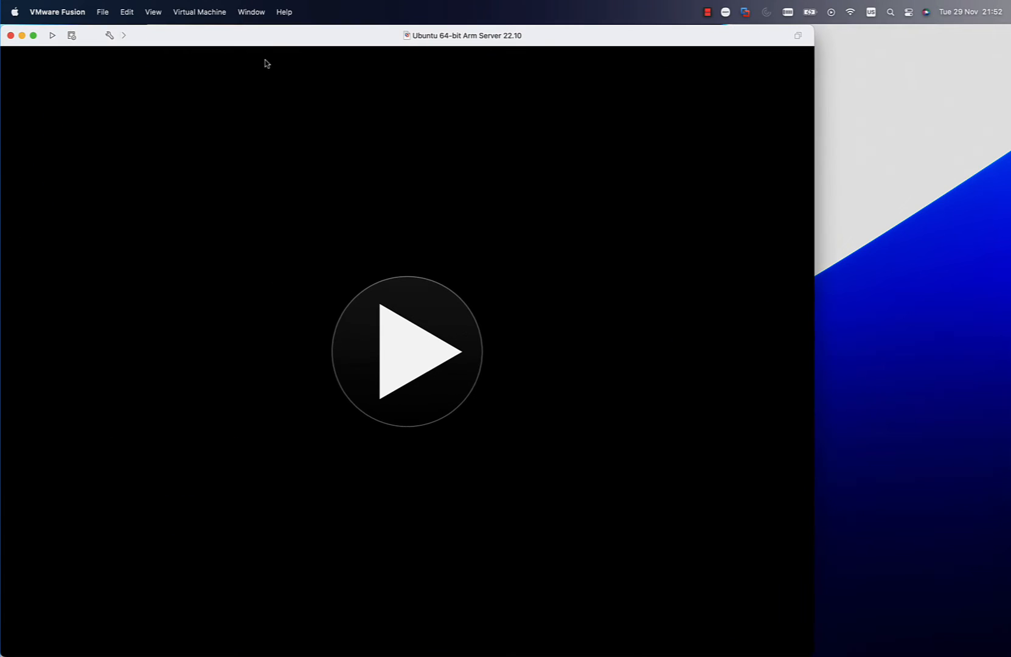
drag(316, 36, 427, 31)
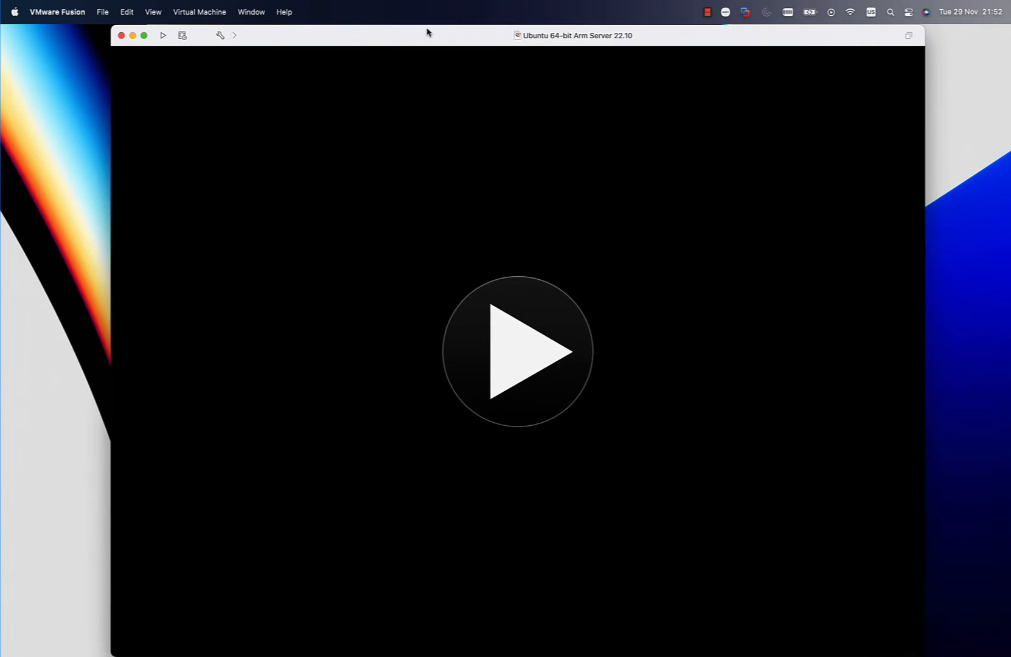
click(524, 341)
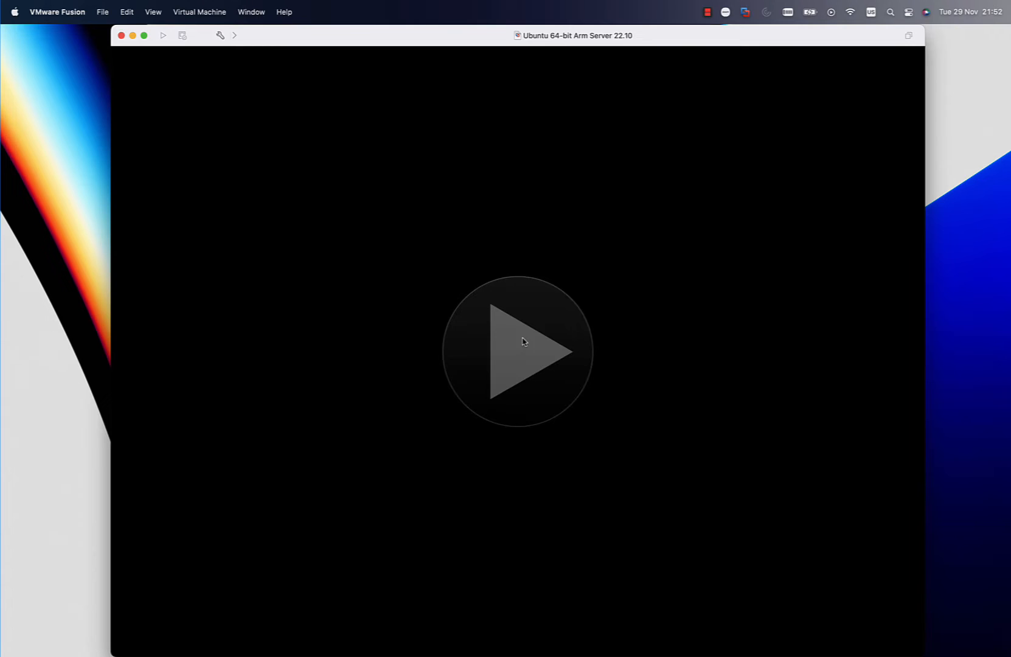
click(521, 341)
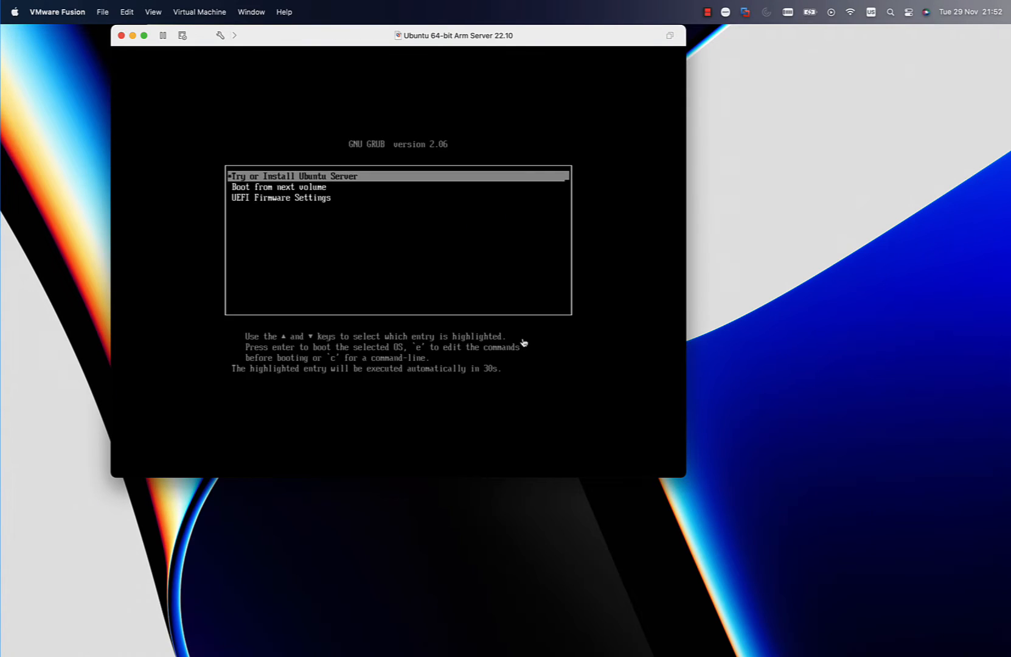
- Boot the Try or Install Ubuntu Server entry and enlarge the virtual machine window to the full height of the desktop
click(523, 343)
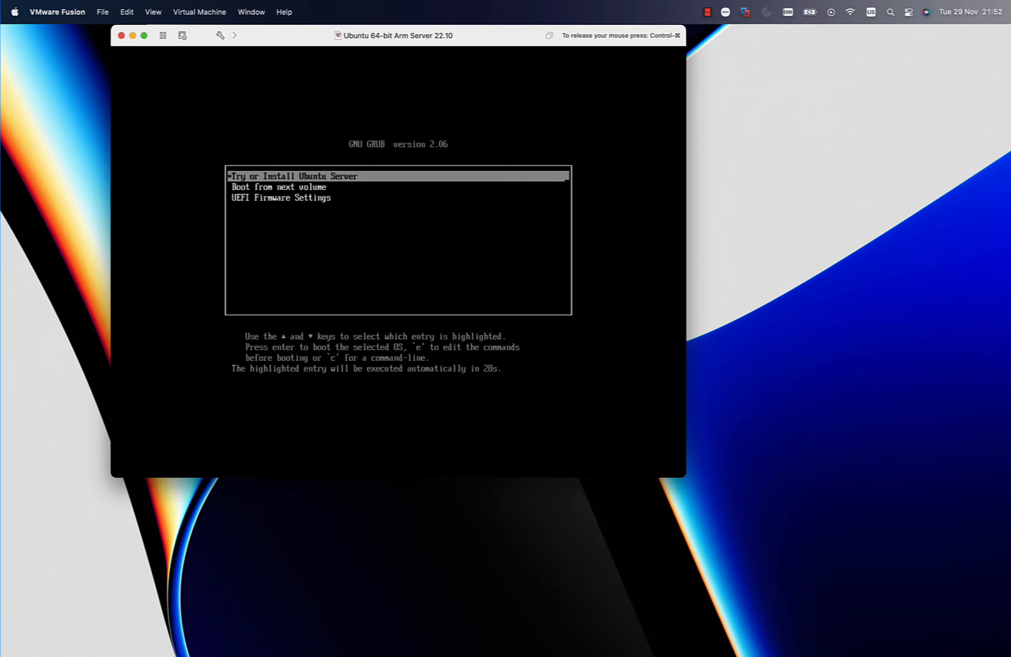
key(Return)
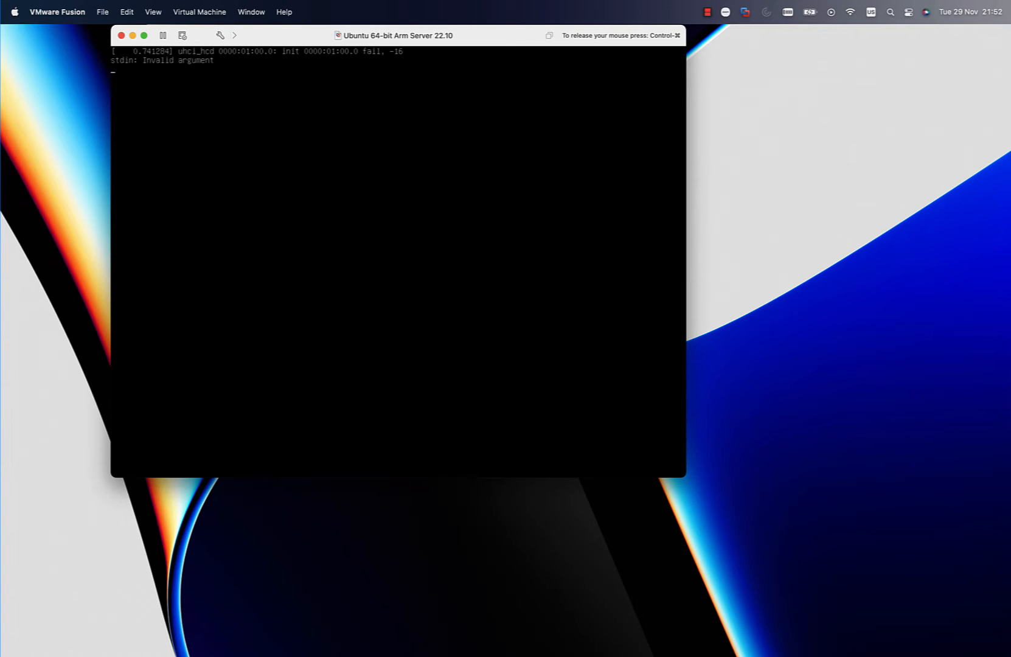
key(ctrl+super)
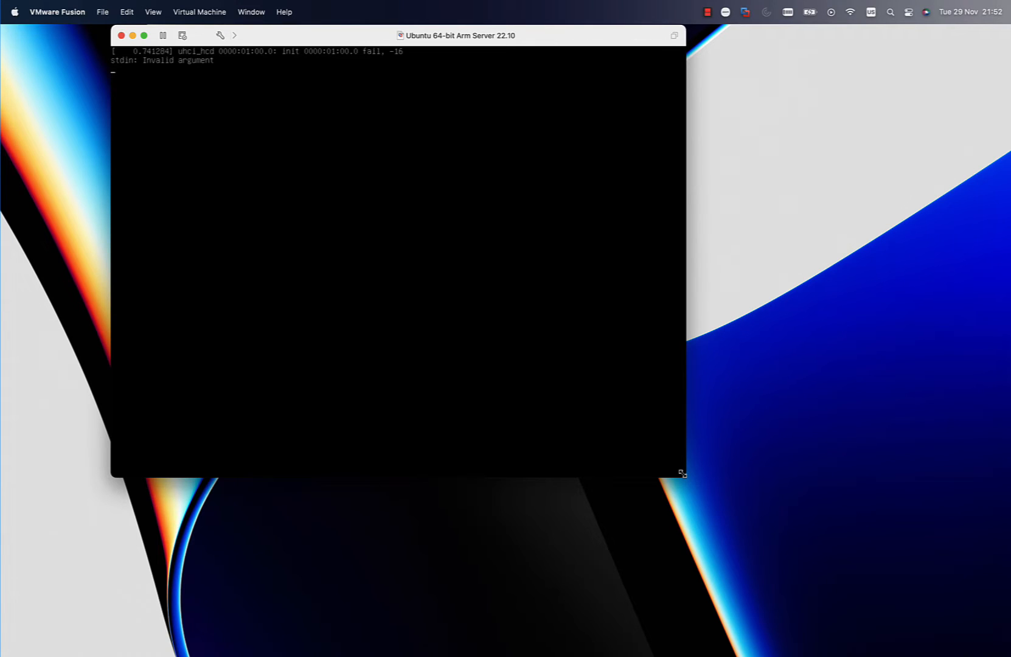
drag(681, 473, 919, 656)
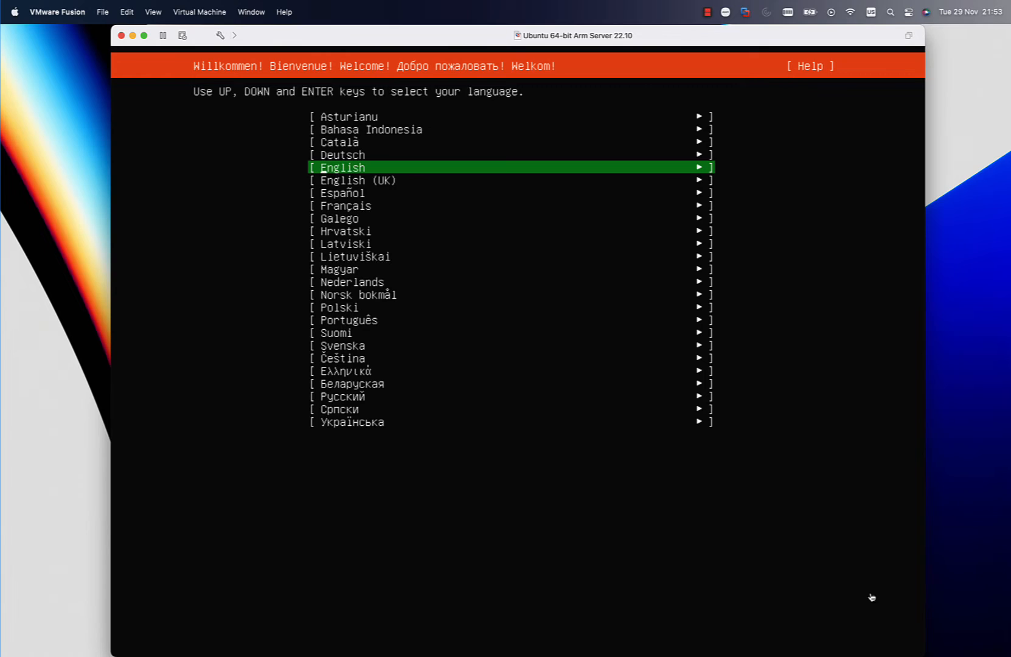
- Choose English as the installer language from the language list
click(854, 515)
key(Down)
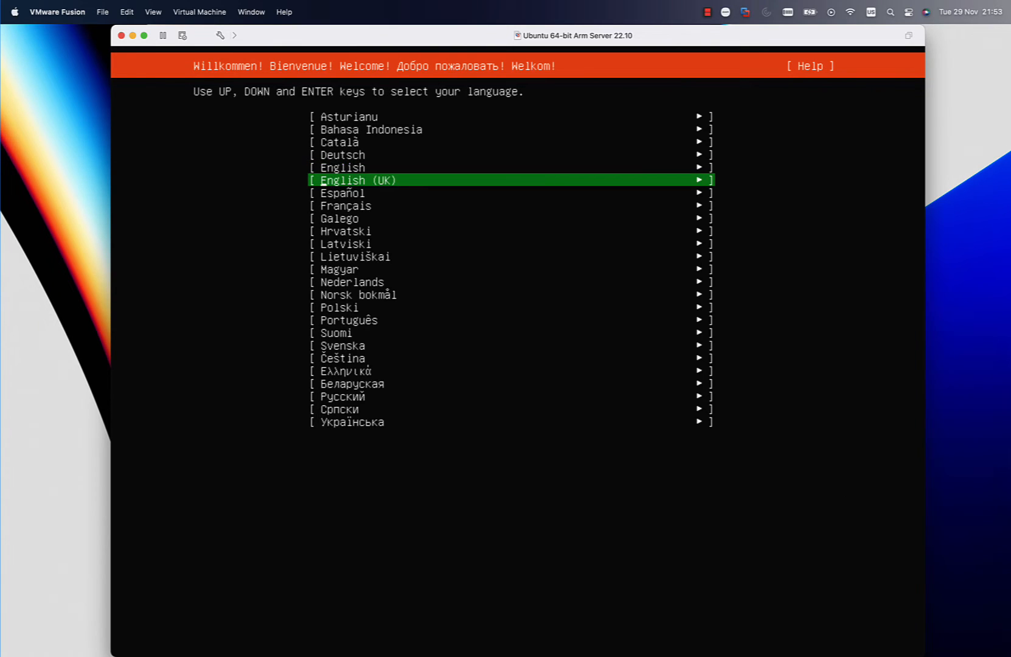
key(Up)
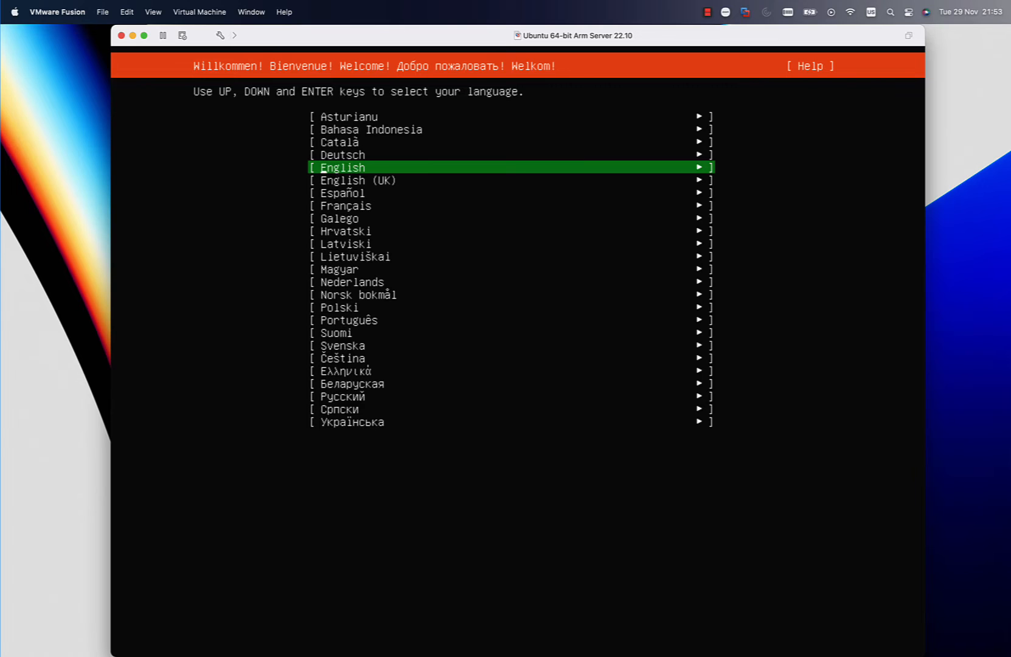
key(Down)
key(Down)
key(Down)
key(Down)
key(Down)
key(Down)
key(Down)
key(Down)
key(Down)
key(Down)
key(Down)
key(Down)
key(Down)
key(Down)
key(Down)
key(Down)
key(Down)
key(Down)
key(Down)
key(Down)
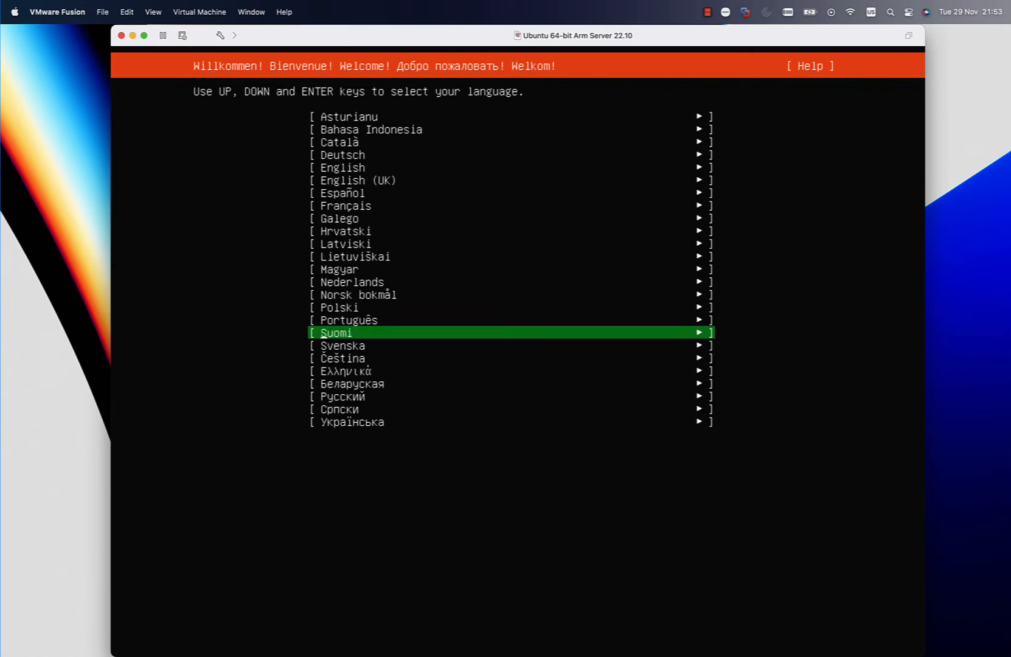
key(Up)
key(Up)
key(Up)
key(Up)
key(Up)
key(Up)
key(Up)
key(Up)
key(Up)
key(Up)
key(Up)
key(Up)
key(Up)
key(Up)
key(Up)
key(Up)
key(Up)
key(Up)
key(Up)
key(Up)
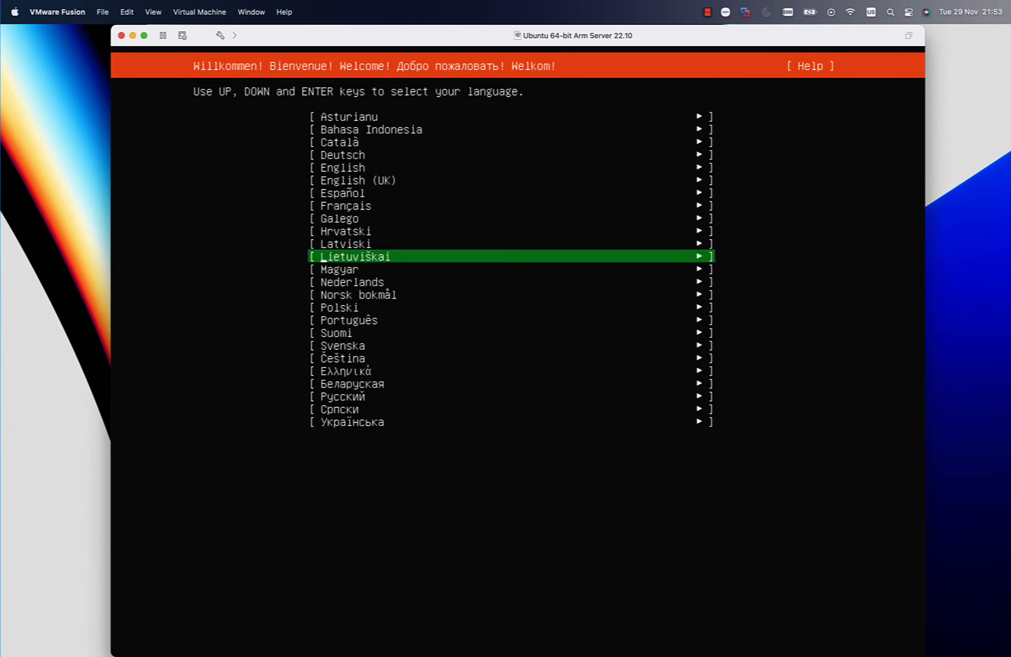
key(Down)
key(Up)
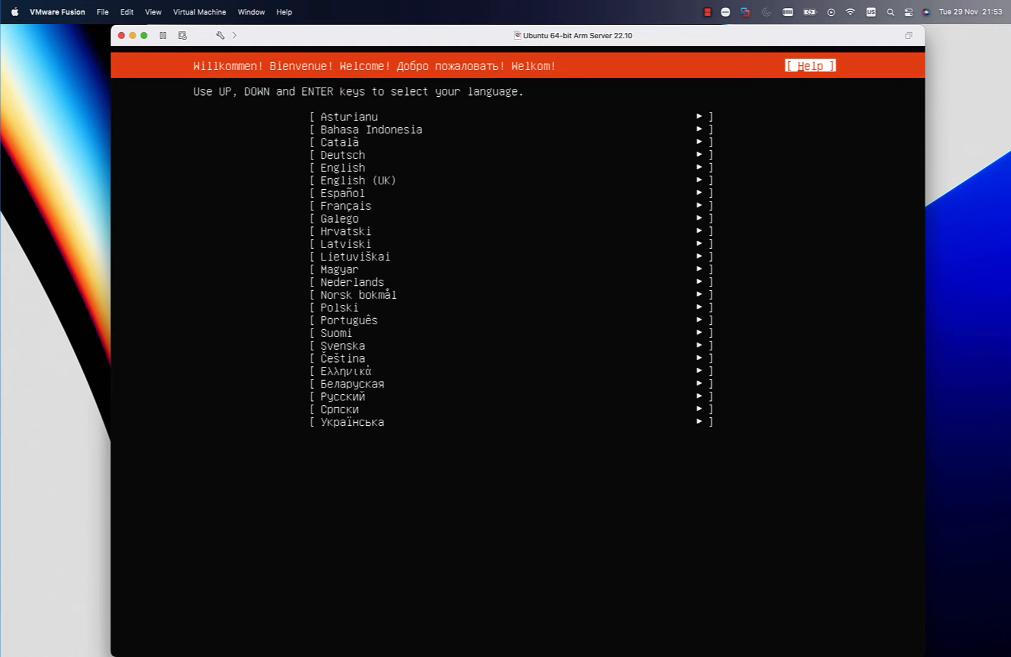
key(Down)
key(Down)
key(Down)
key(Down)
key(Down)
key(Down)
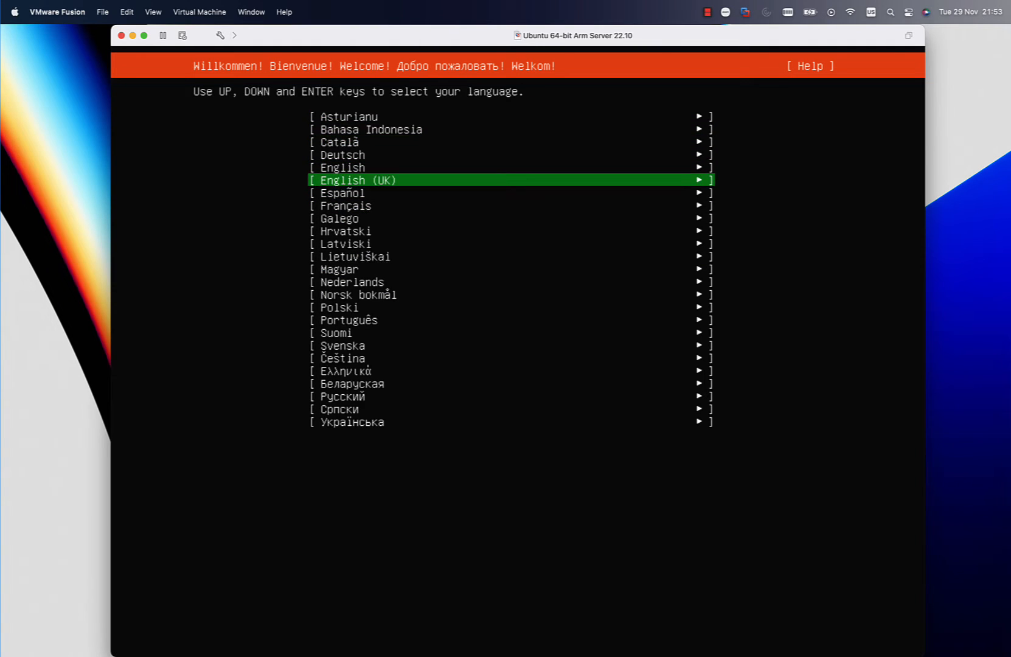
key(Up)
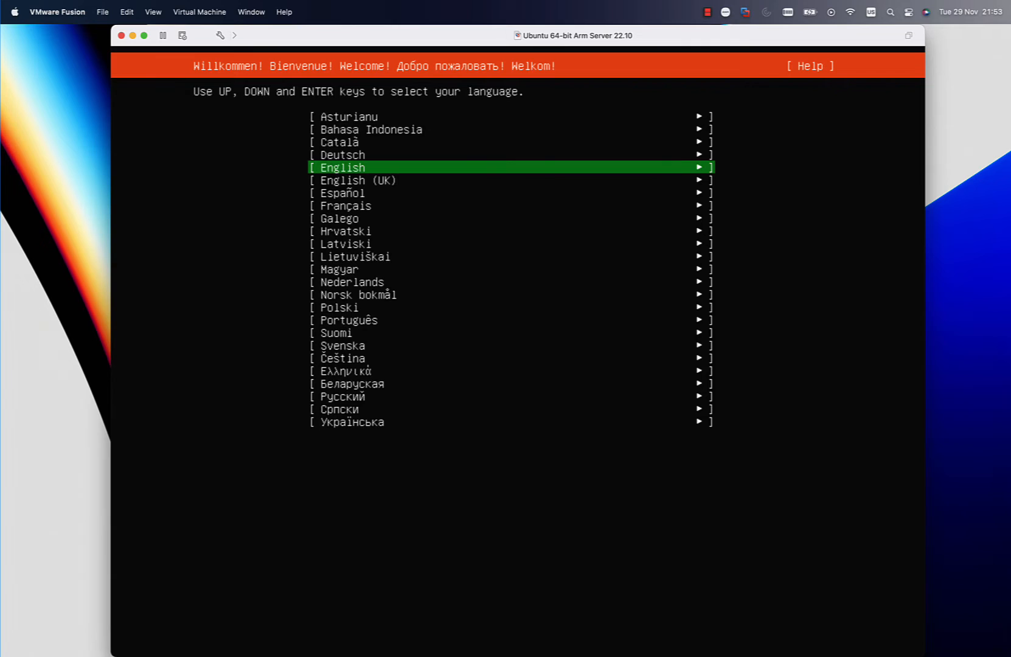
key(Return)
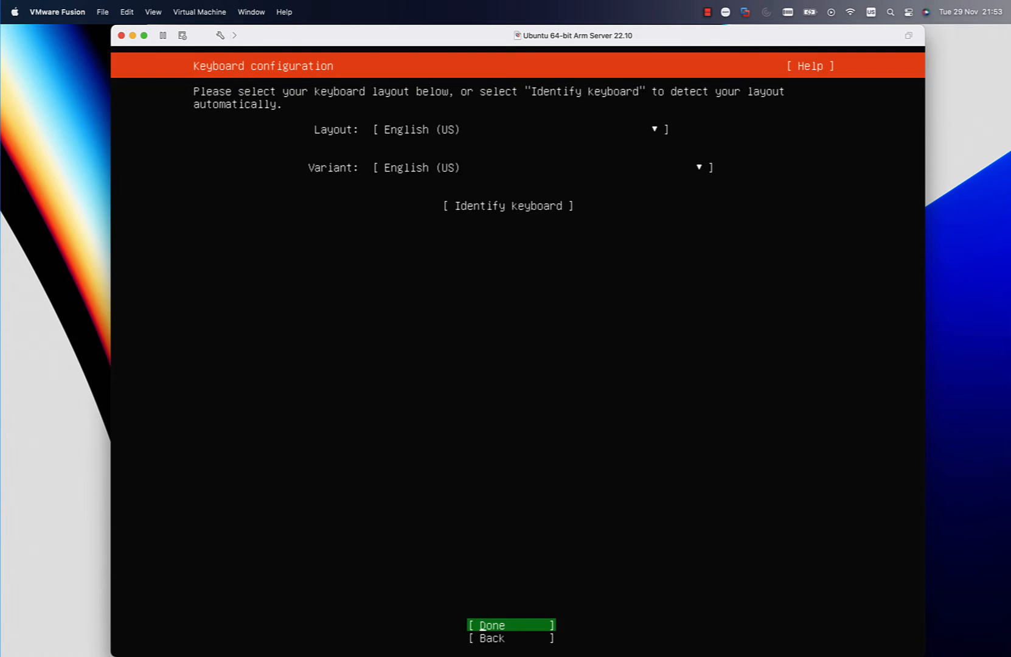
- Accept the English (US) keyboard layout and keep Ubuntu Server as the installation base without third-party drivers
key(Return)
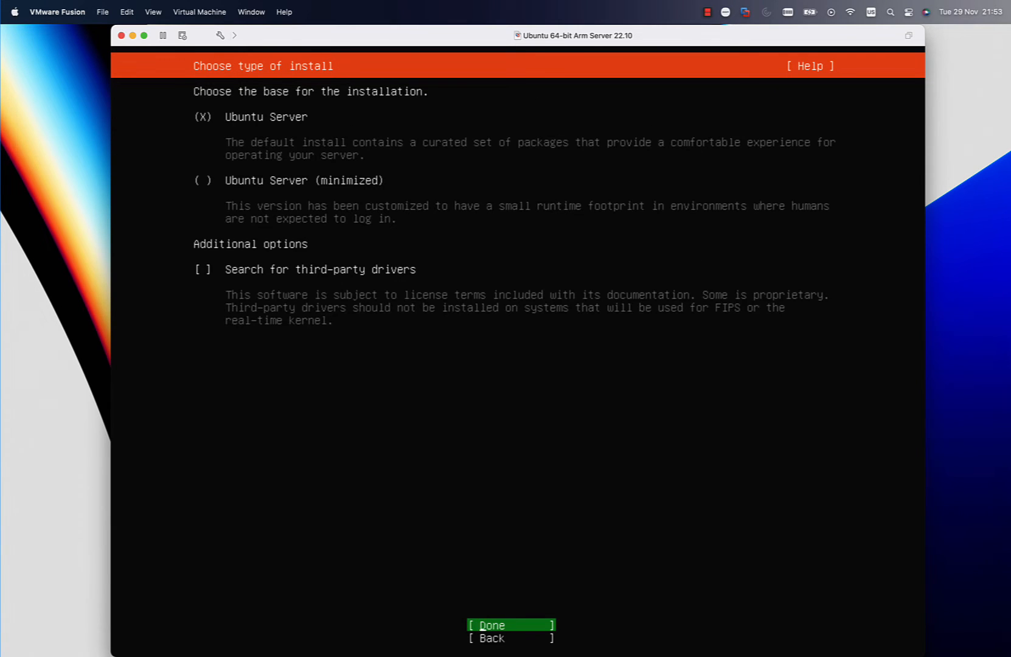
key(Down)
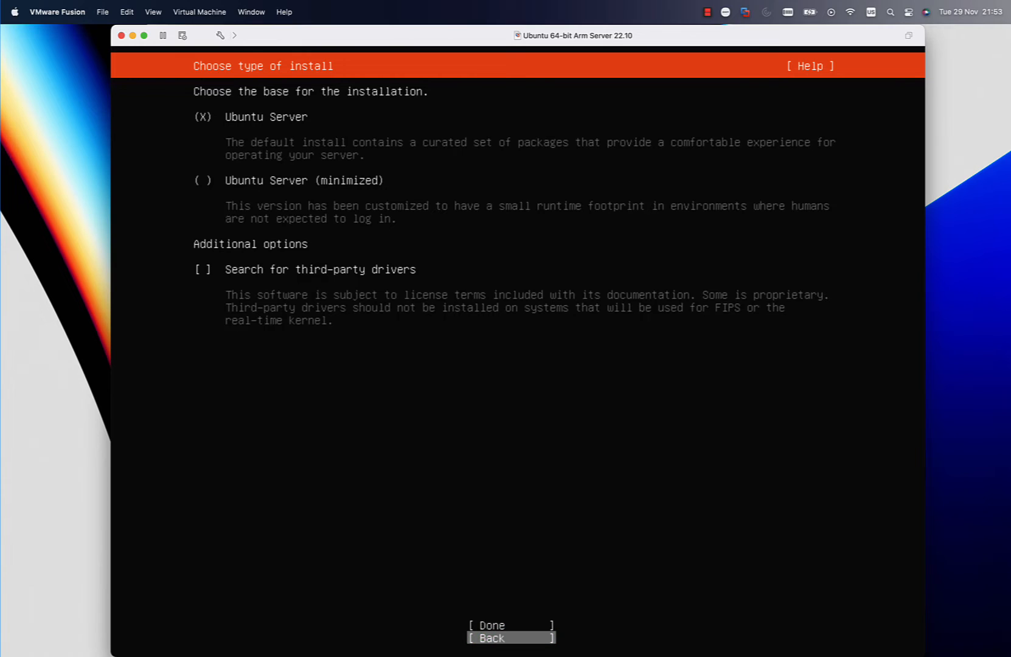
key(Up)
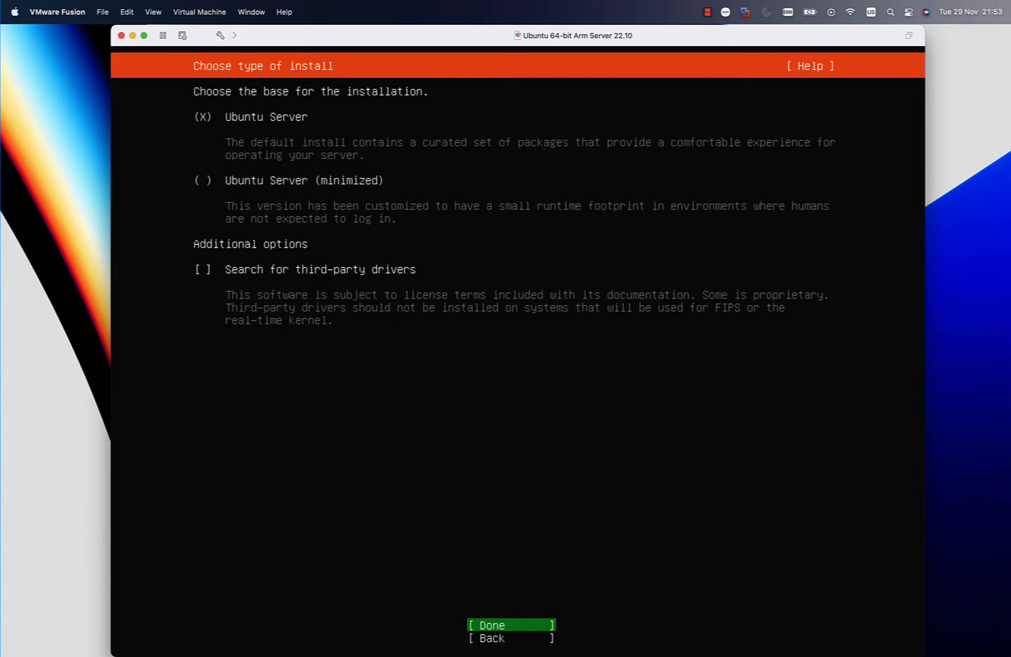
key(Return)
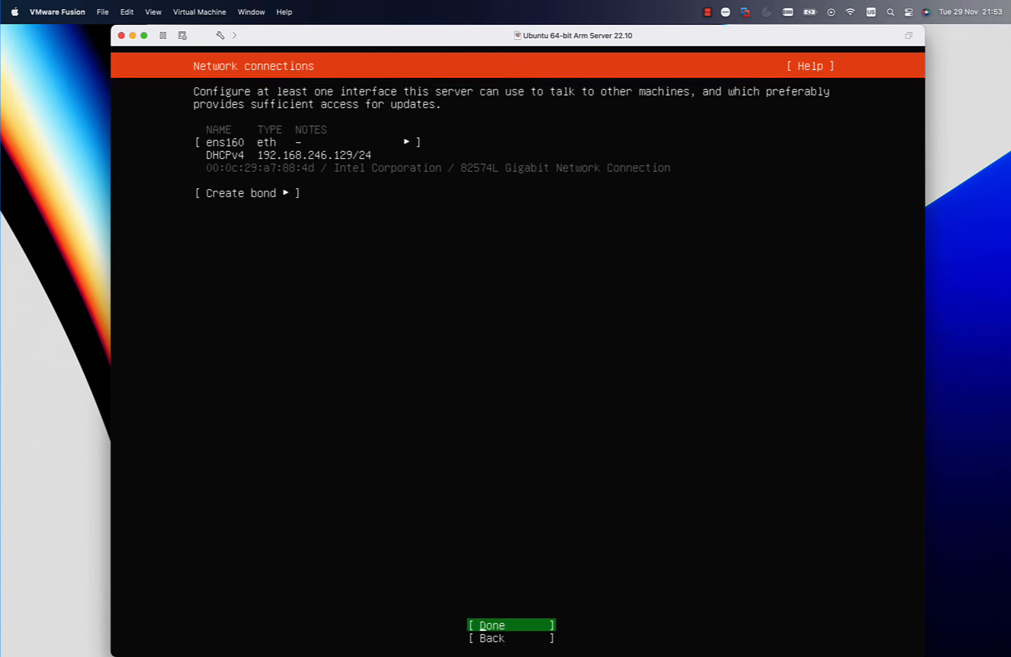
- Accept the ens160 DHCP network connection, a blank proxy address and the default Ubuntu archive mirror
key(Return)
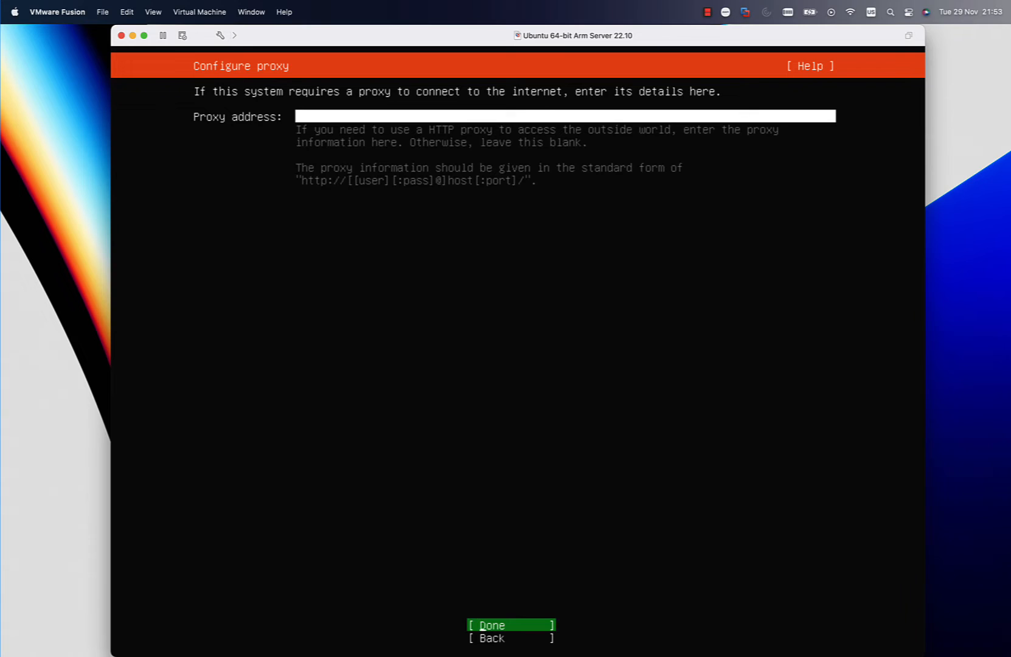
key(Return)
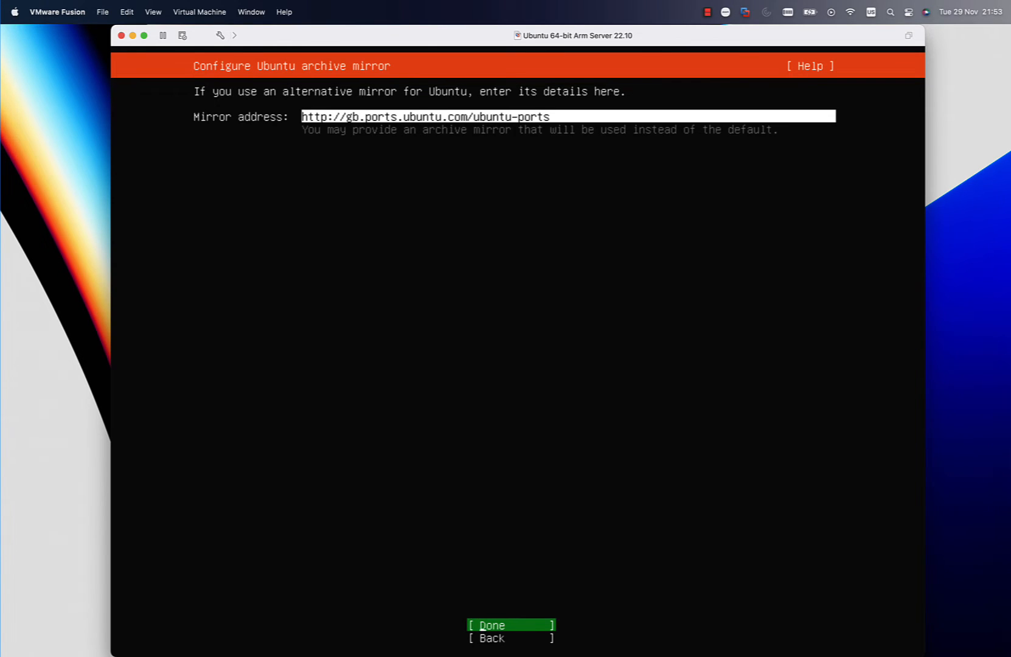
key(Return)
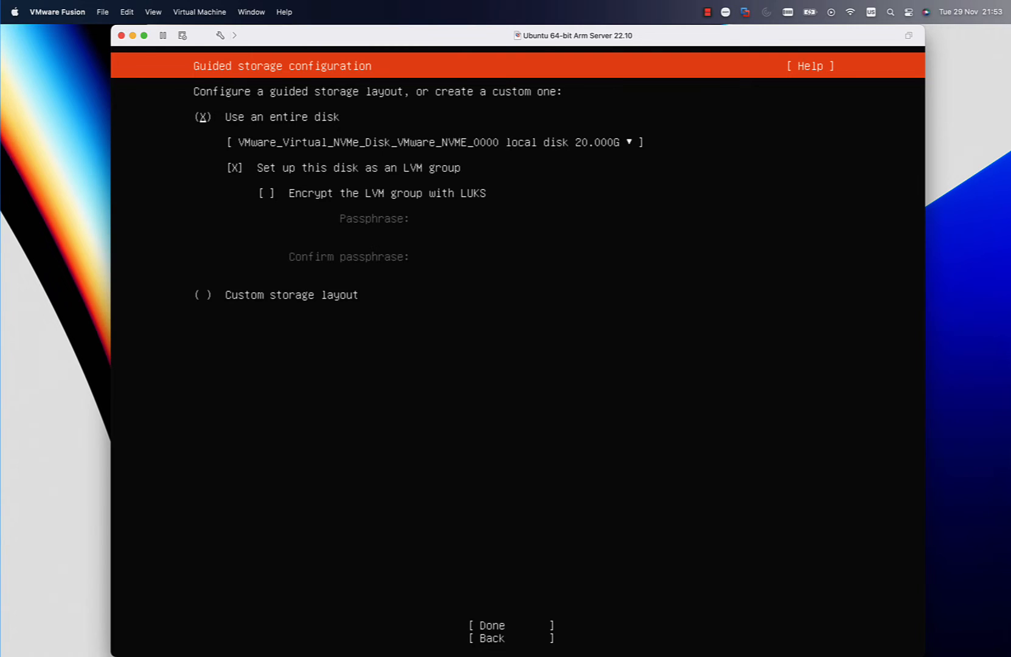
- Use the entire 20 GB virtual disk as an unencrypted LVM group and confirm the storage layout to begin the installation
key(Down)
key(Down)
key(space)
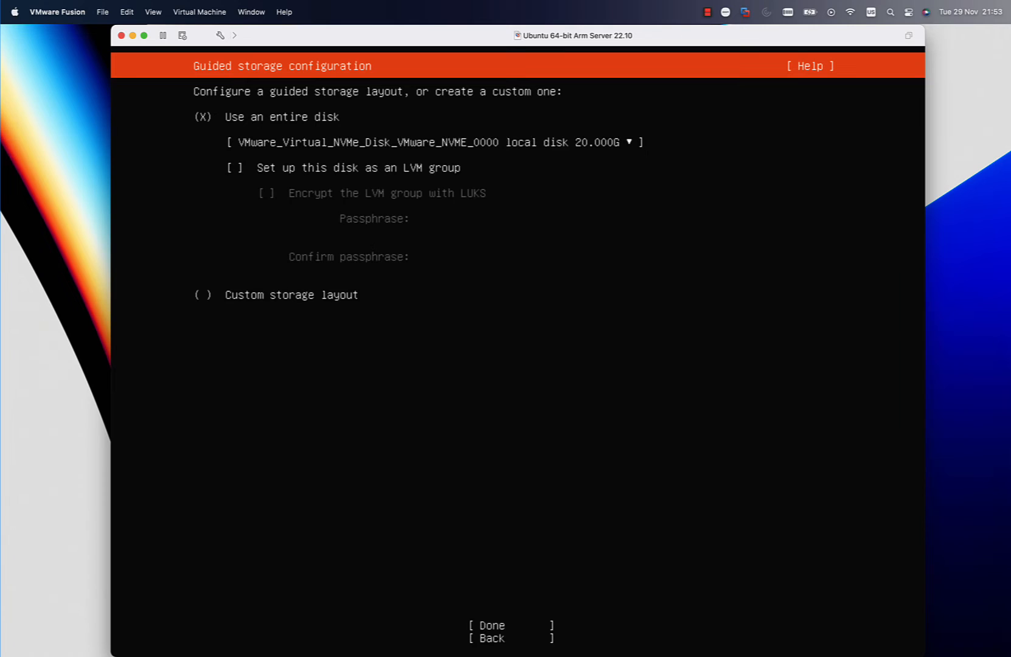
key(space)
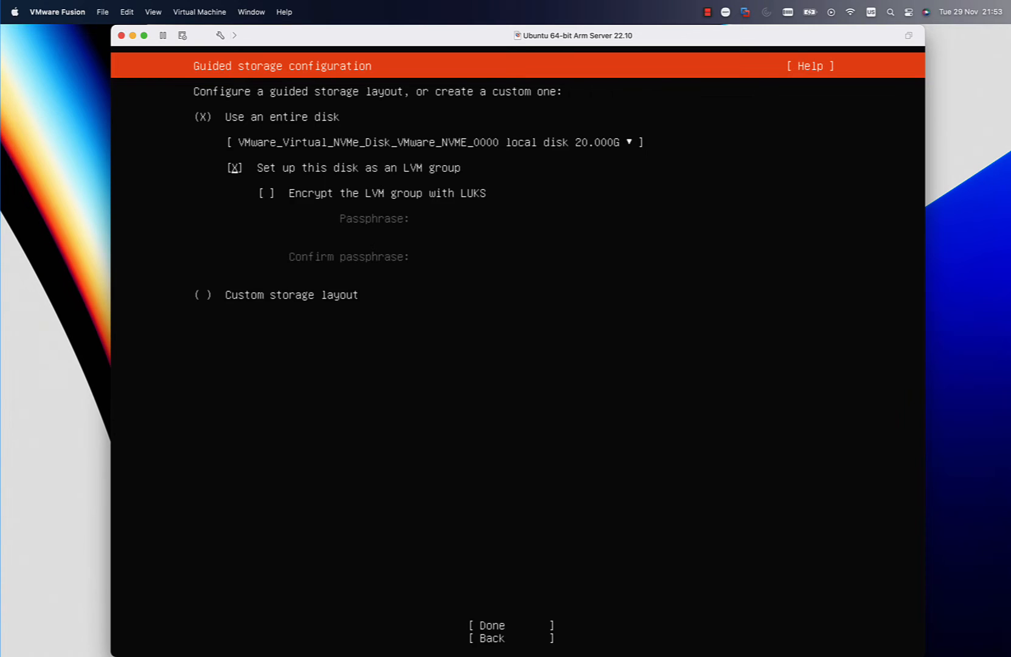
key(Tab)
key(Return)
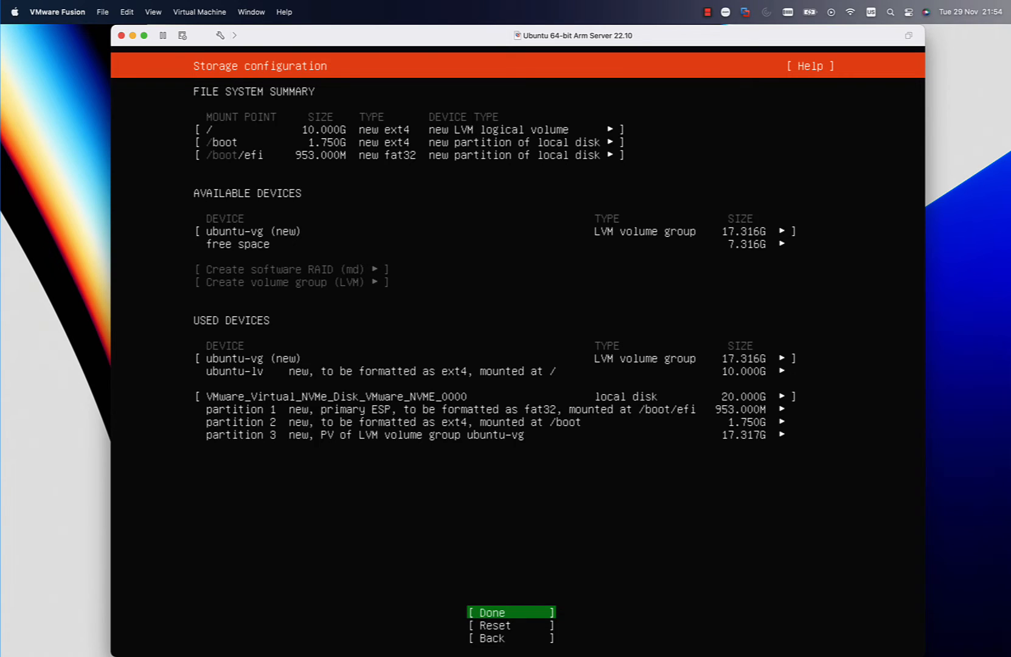
key(Return)
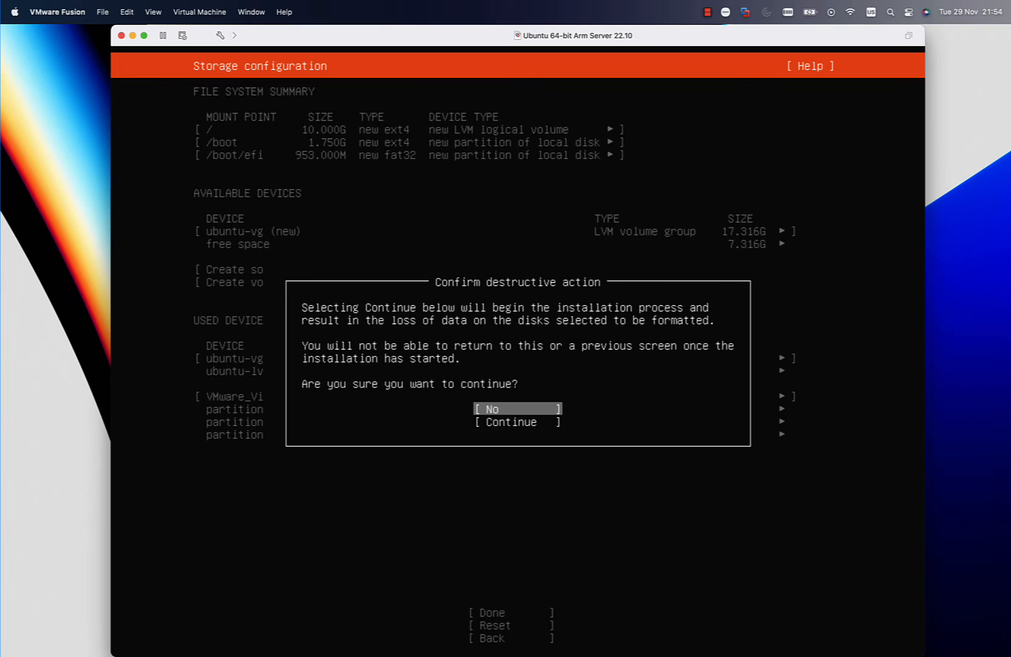
key(Down)
key(Return)
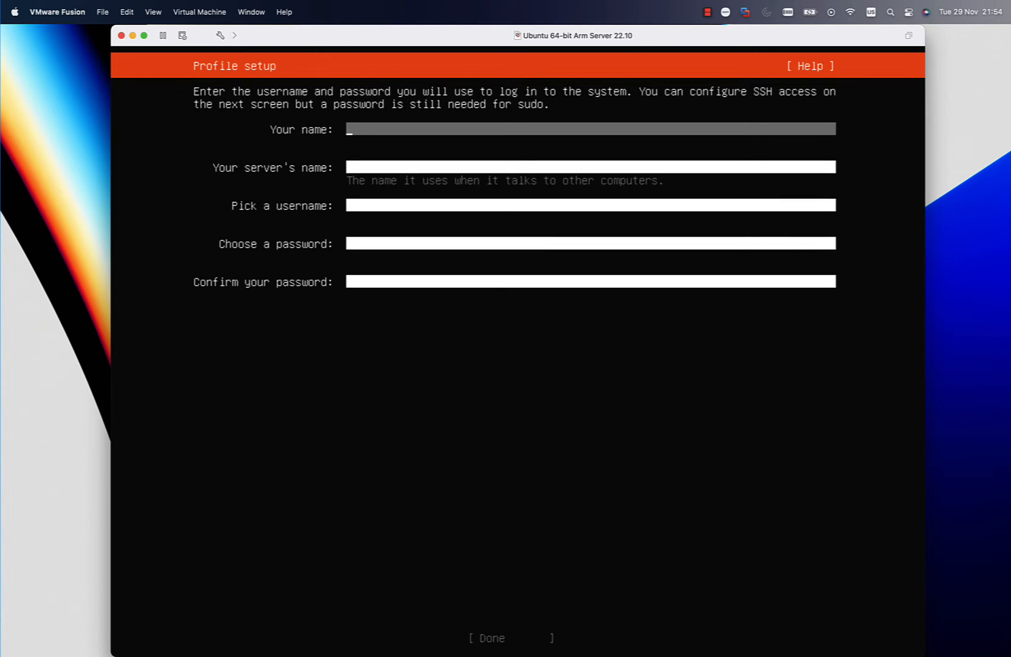
- Fill in the user's name in the profile setup and name the server ubuntu
text(luca)
key(Tab)
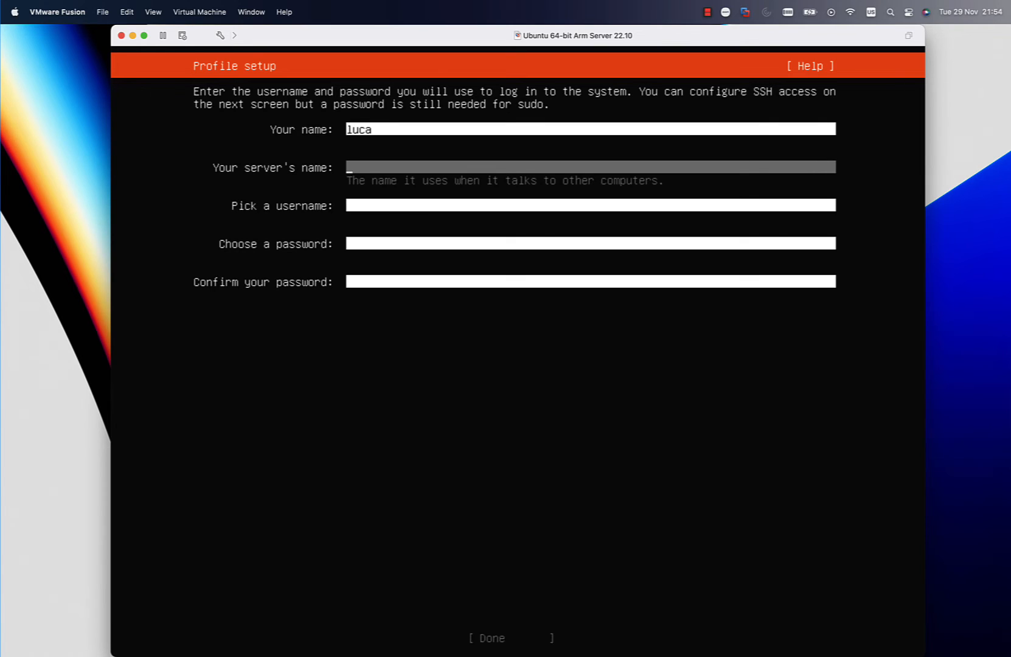
text(luc)
key(BackSpace)
key(BackSpace)
key(BackSpace)
text(ubuntu a)
key(BackSpace)
key(Tab)
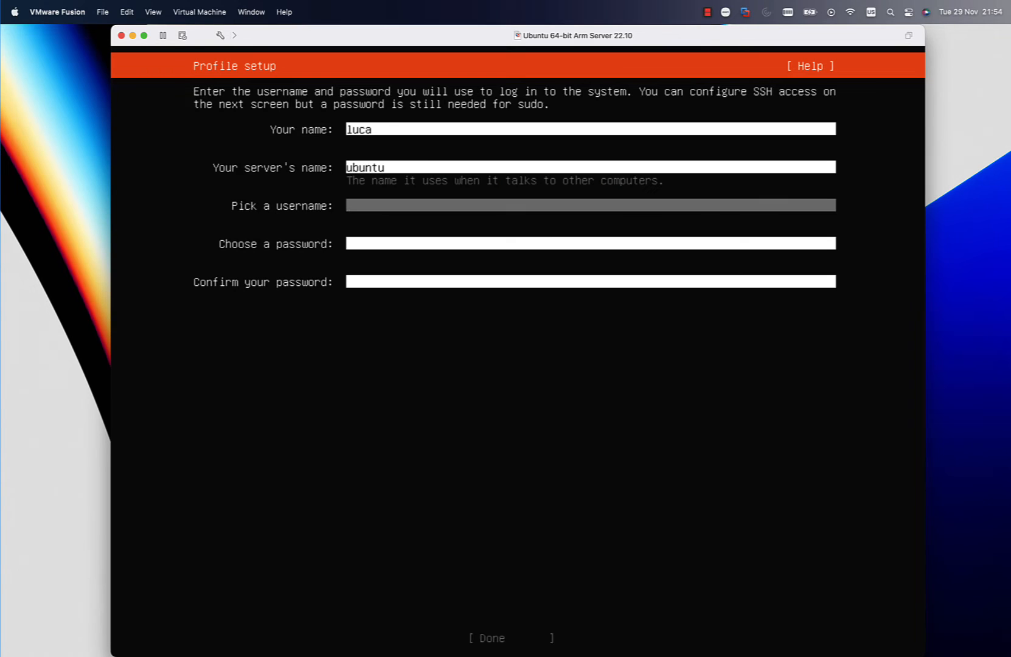
- Complete the profile setup with the account's username and a confirmed password, and submit it
text(luca)
key(Tab)
text(*******)
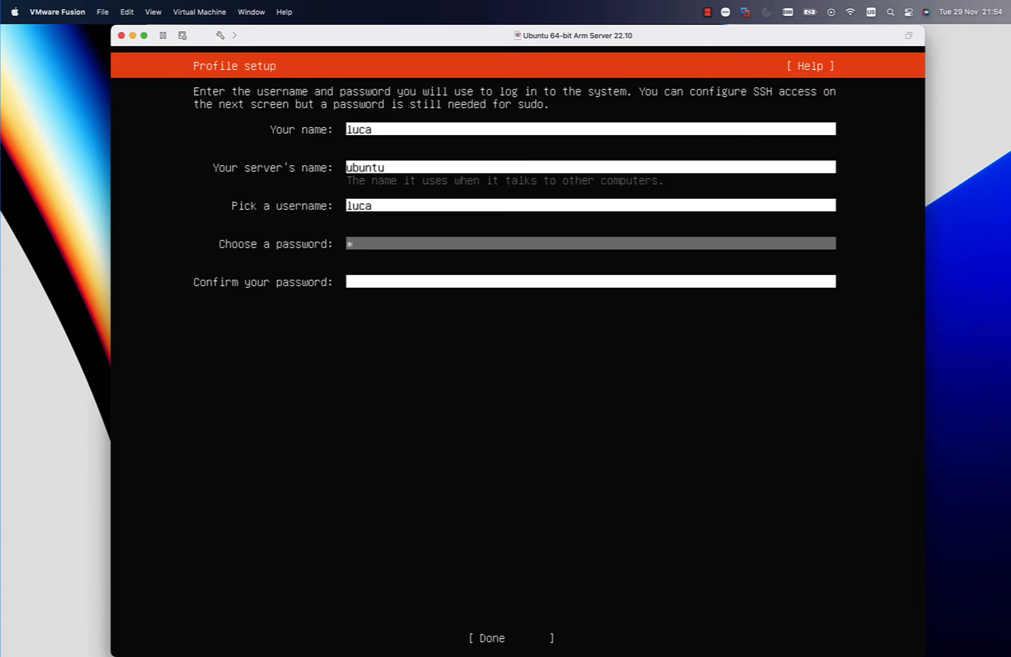
text(***)
key(Tab)
text(**********)
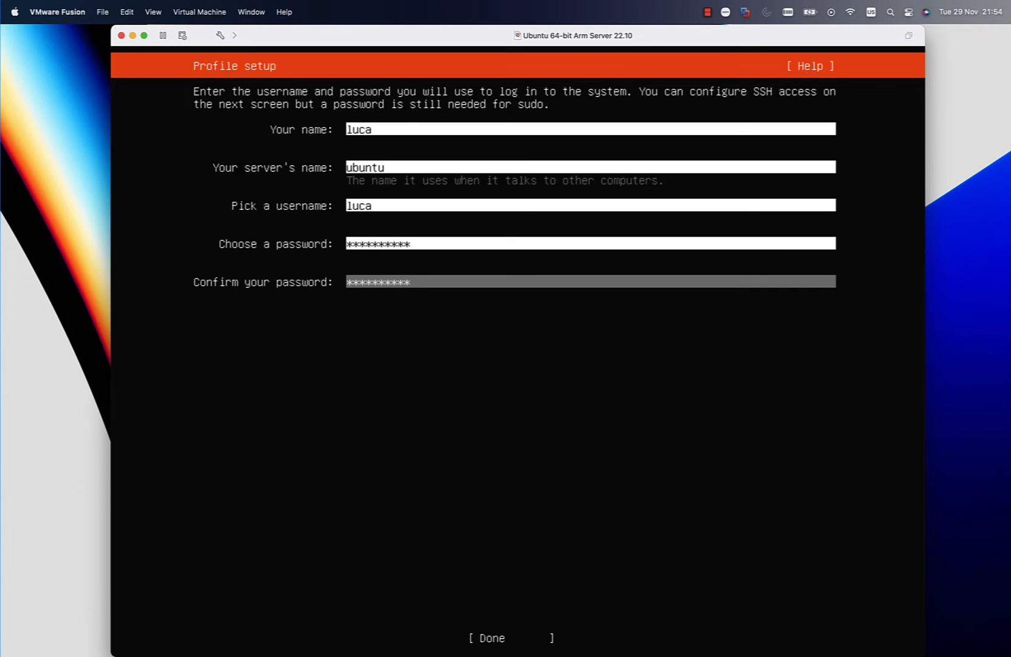
key(Tab)
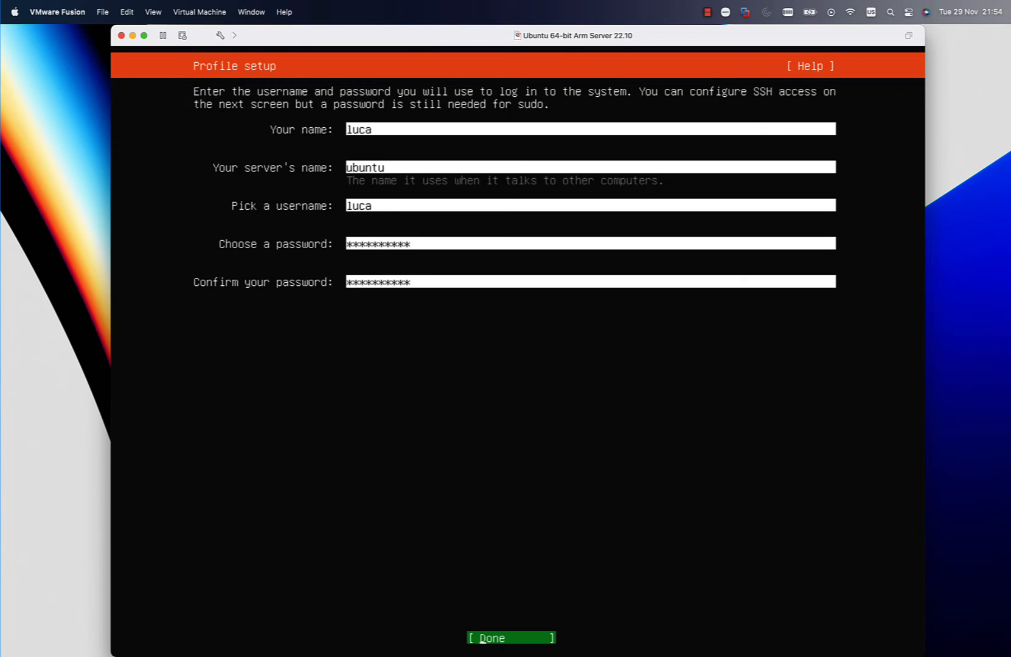
key(Return)
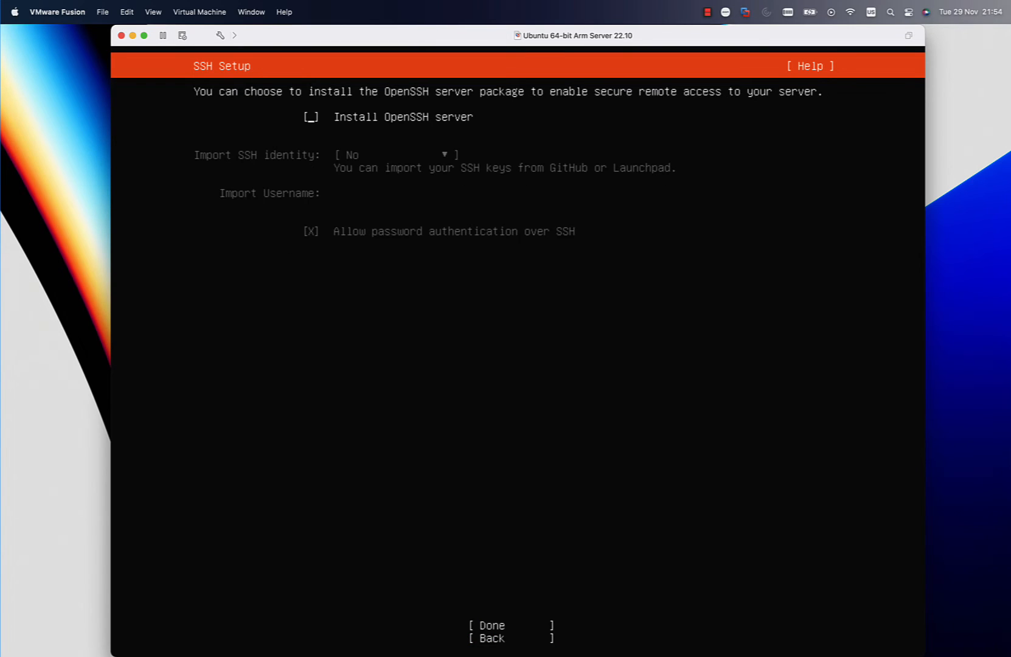
- Choose to install the OpenSSH server without importing an SSH identity, and accept the SSH setup
key(space)
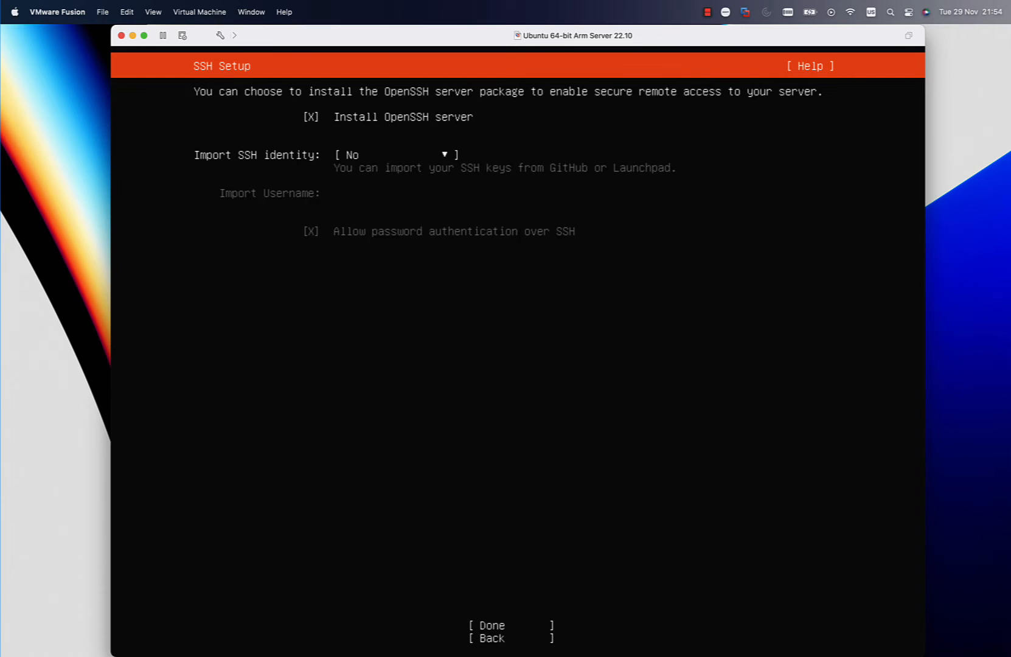
key(Tab)
key(Return)
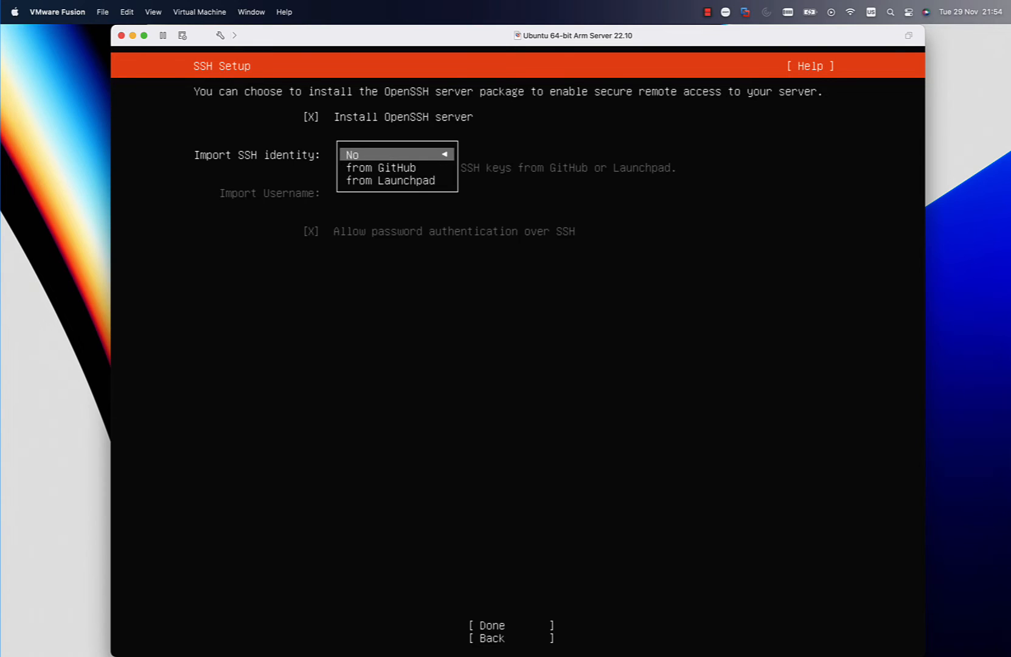
key(Return)
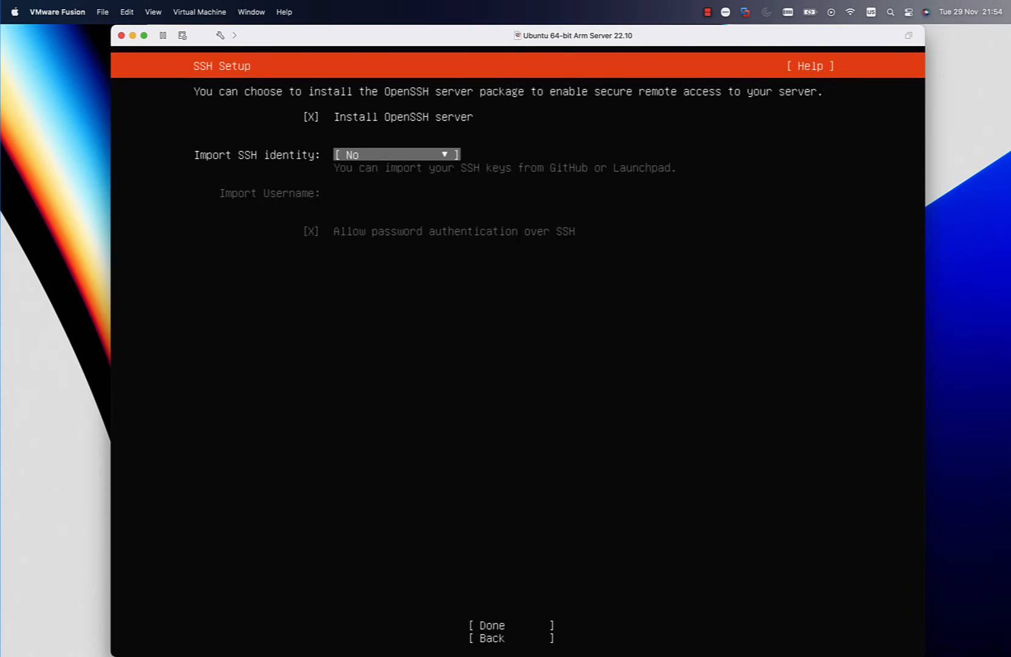
key(Tab)
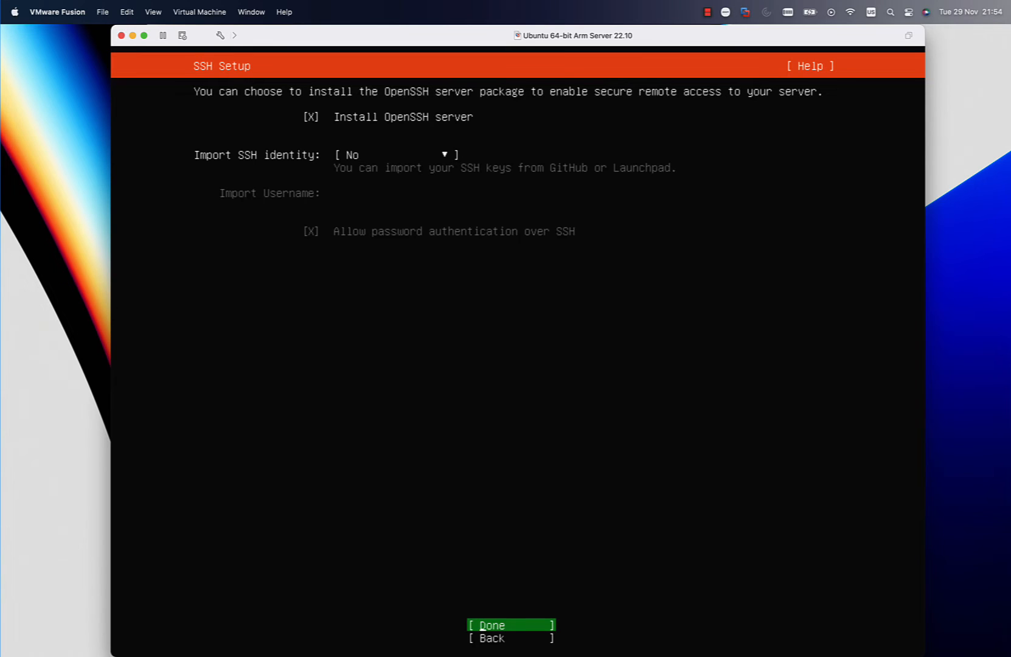
key(Return)
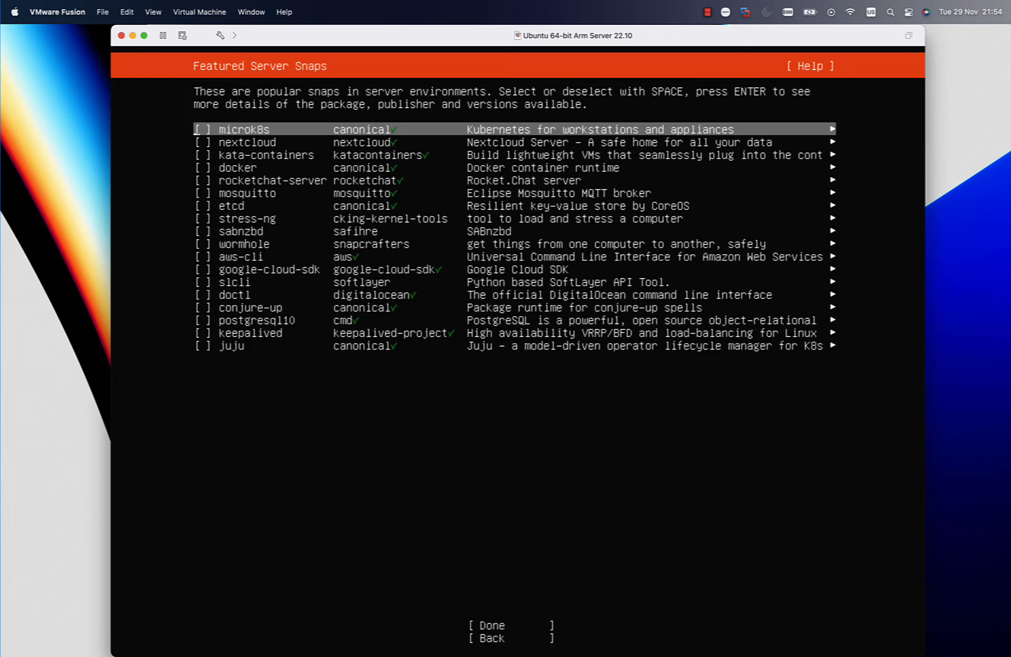
- Browse the featured server snaps and continue the installation without selecting any of them
key(Down)
key(Down)
key(Down)
key(Down)
key(Down)
key(Down)
key(Down)
key(Down)
key(Down)
key(Down)
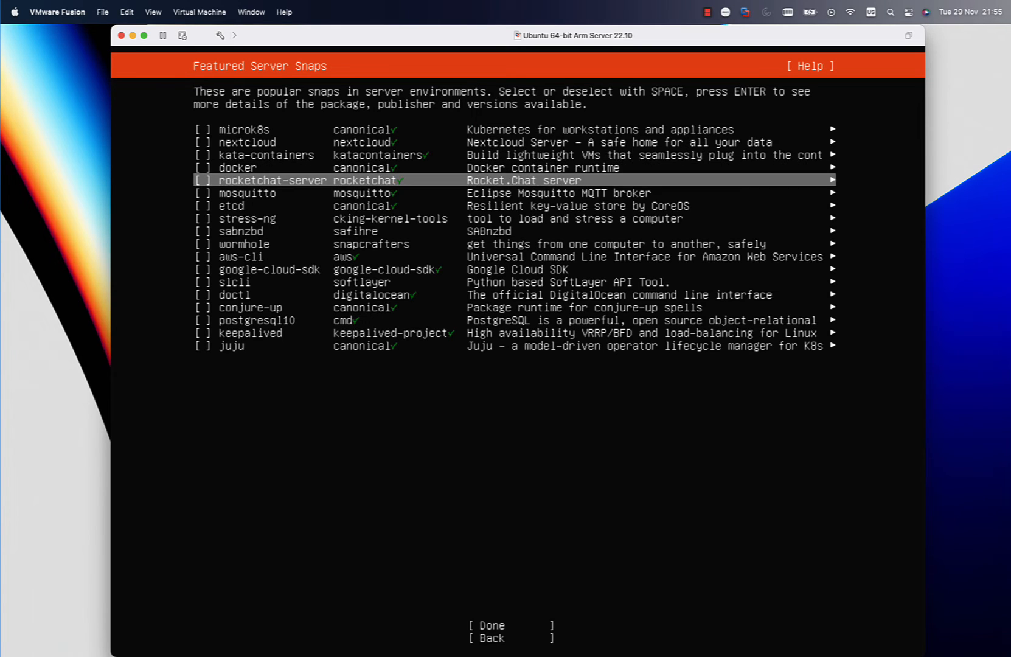
key(Down)
key(Down)
key(Down)
key(Down)
key(Down)
key(Down)
key(Down)
key(Down)
key(Down)
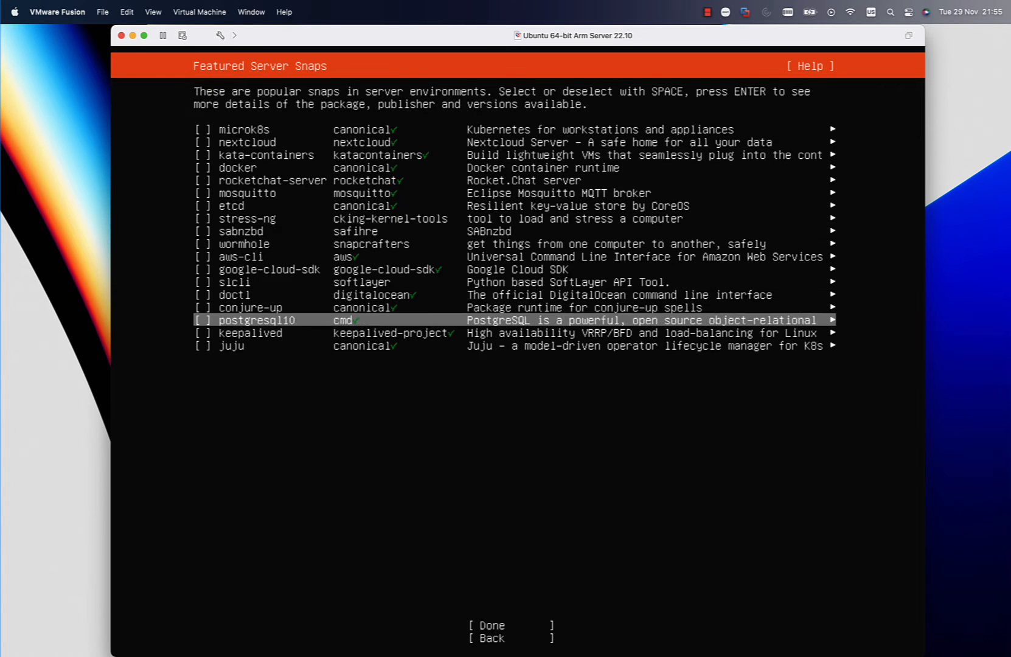
key(Up)
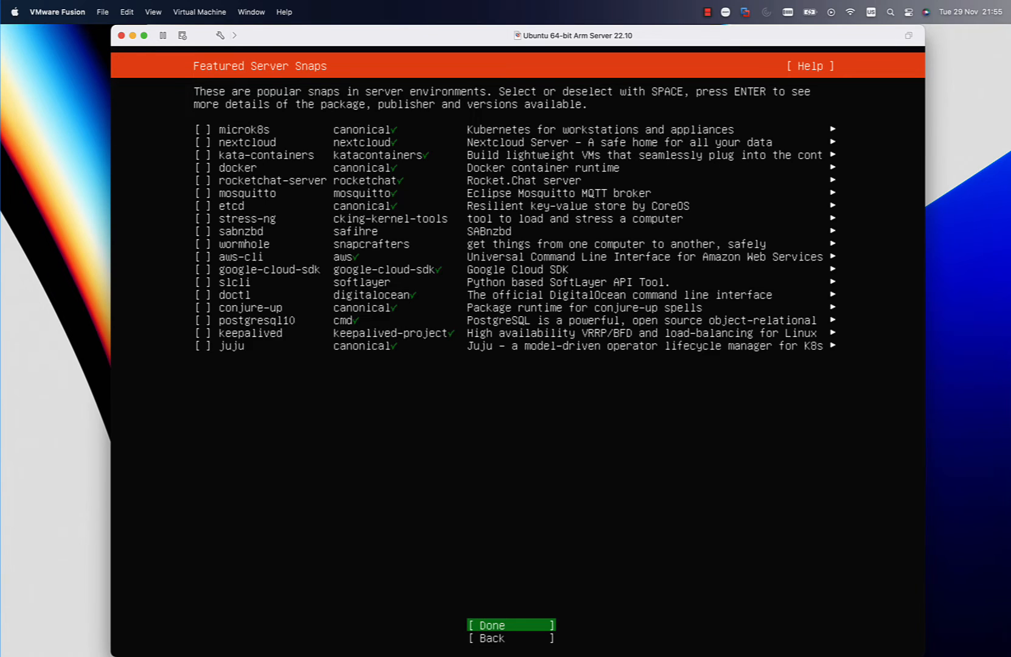
key(Return)
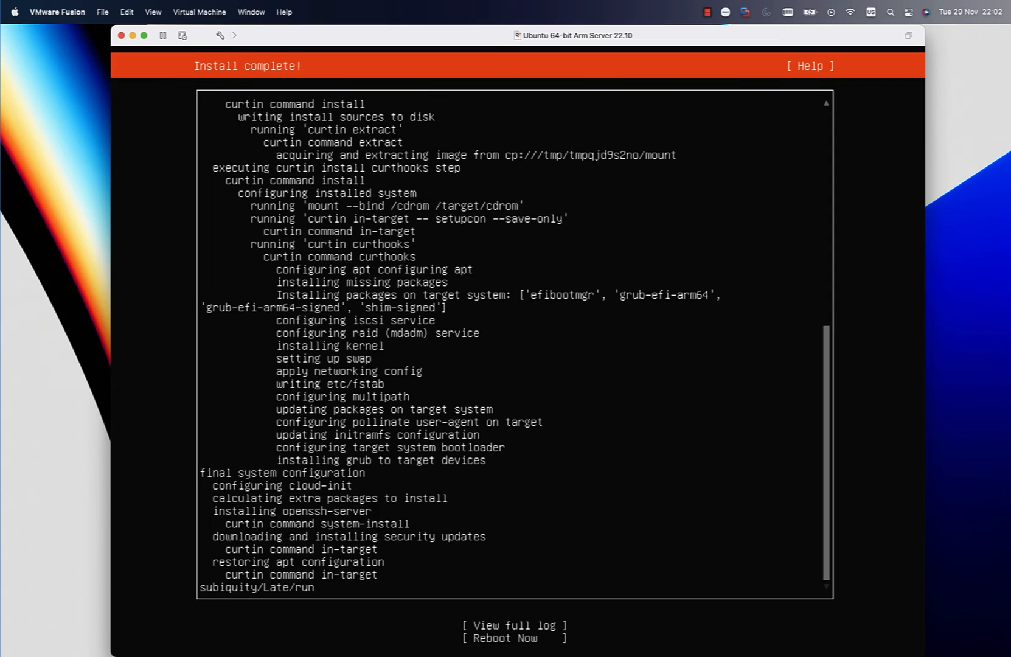
- Reboot the virtual machine from the finished installer and continue past the installation medium removal request
key(Tab)
key(Down)
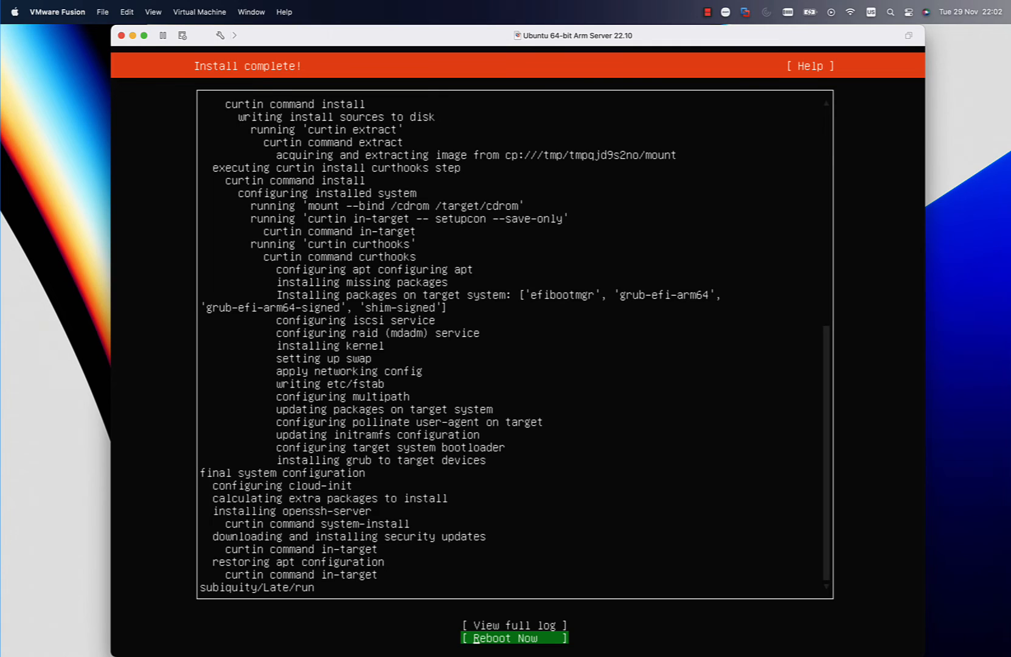
key(Return)
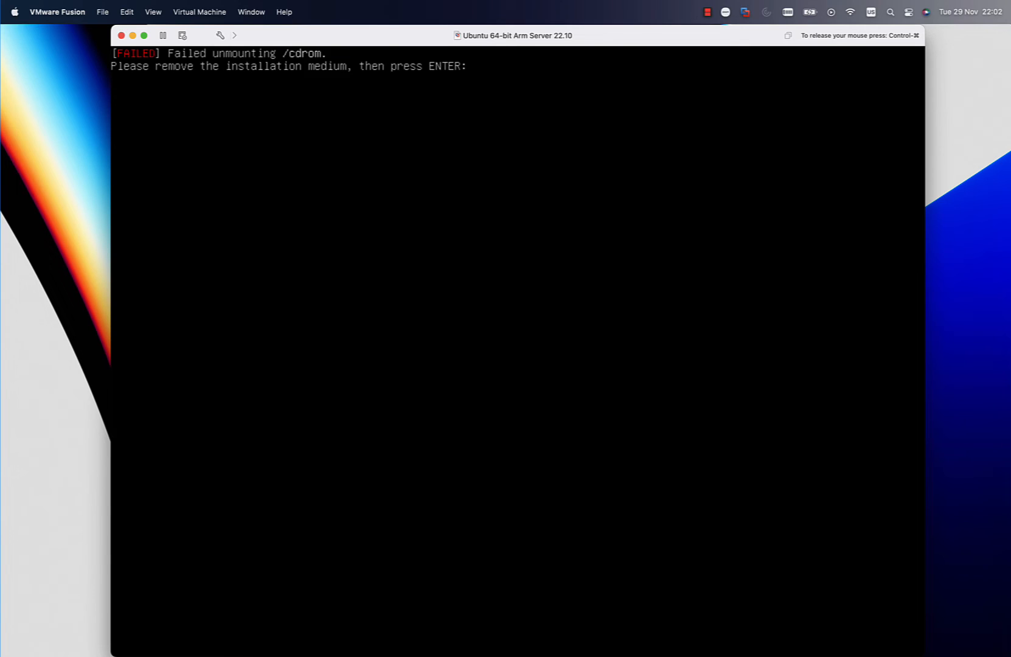
key(Return)
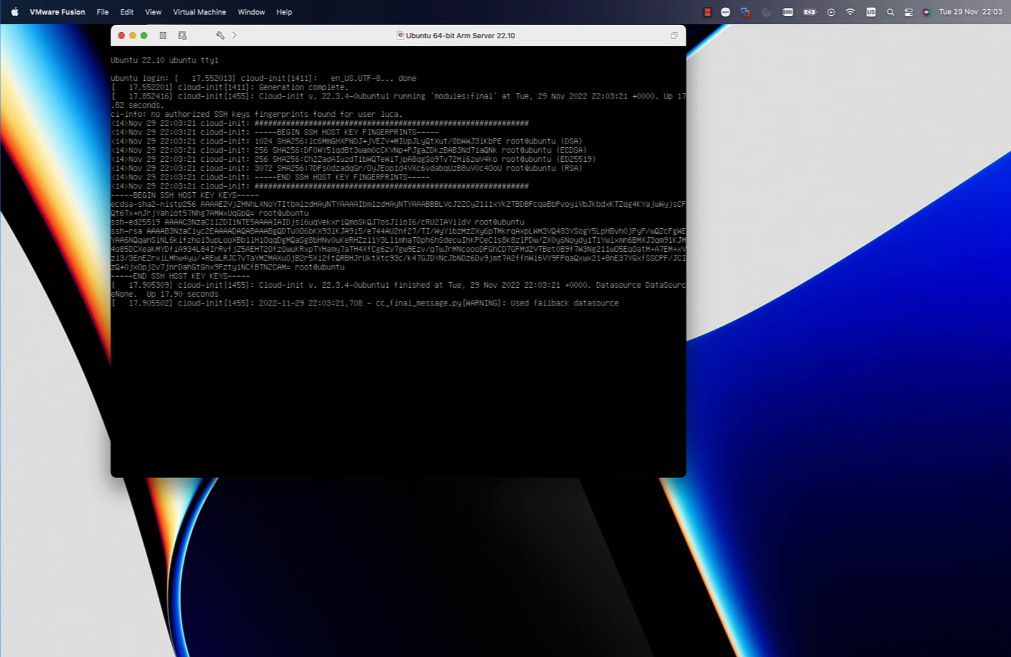
- Enlarge the virtual machine window and log in at the Ubuntu console with the account's username and password
click(685, 475)
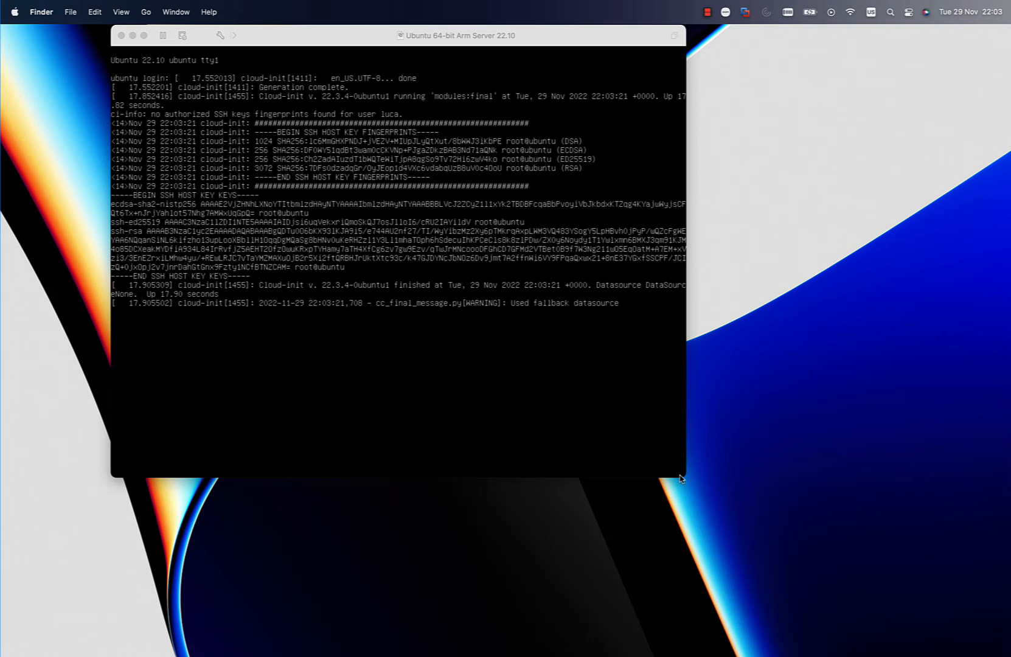
drag(684, 482, 856, 655)
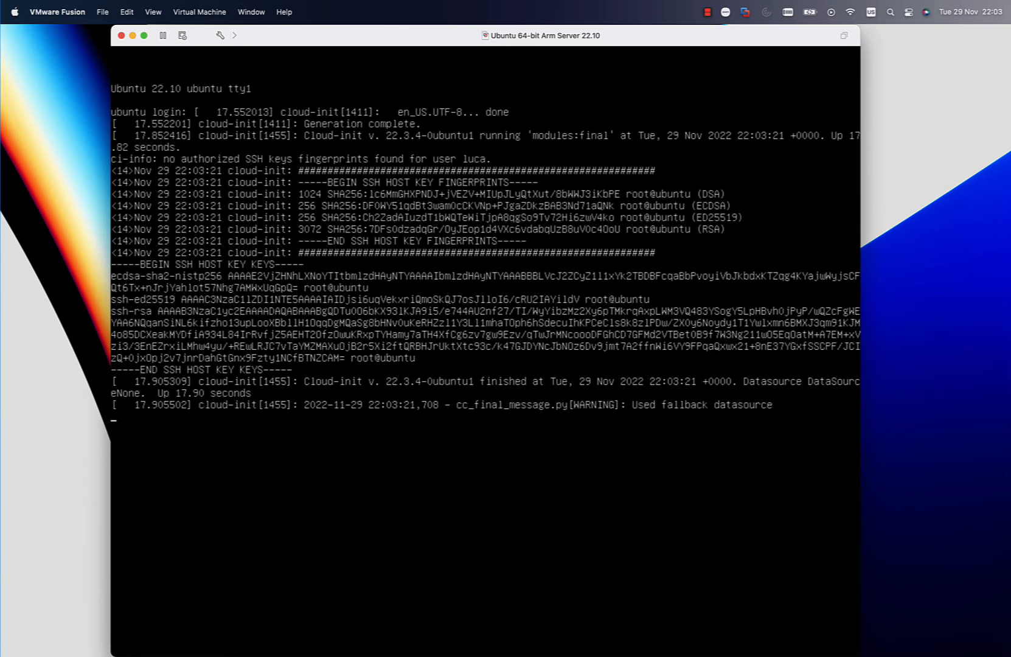
key(Return)
key(Return)
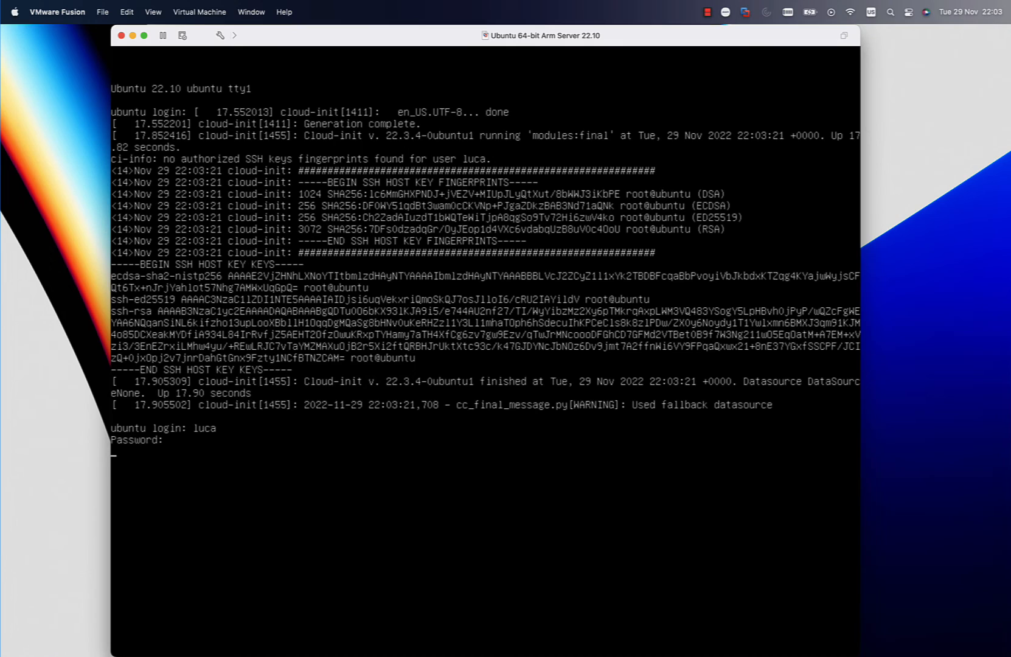
key(Return)
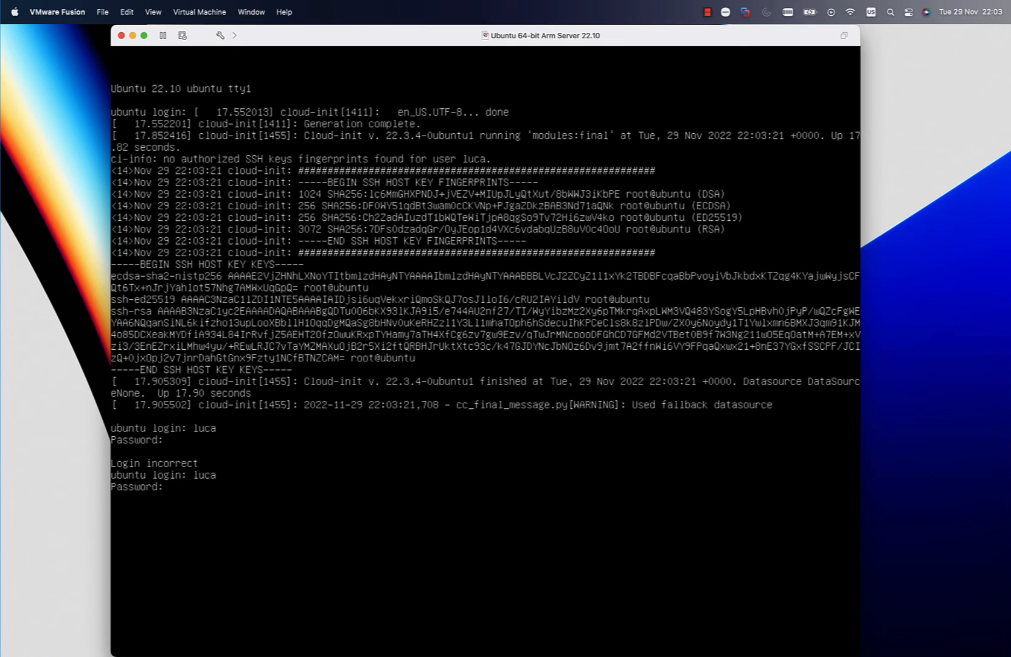
key(Return)
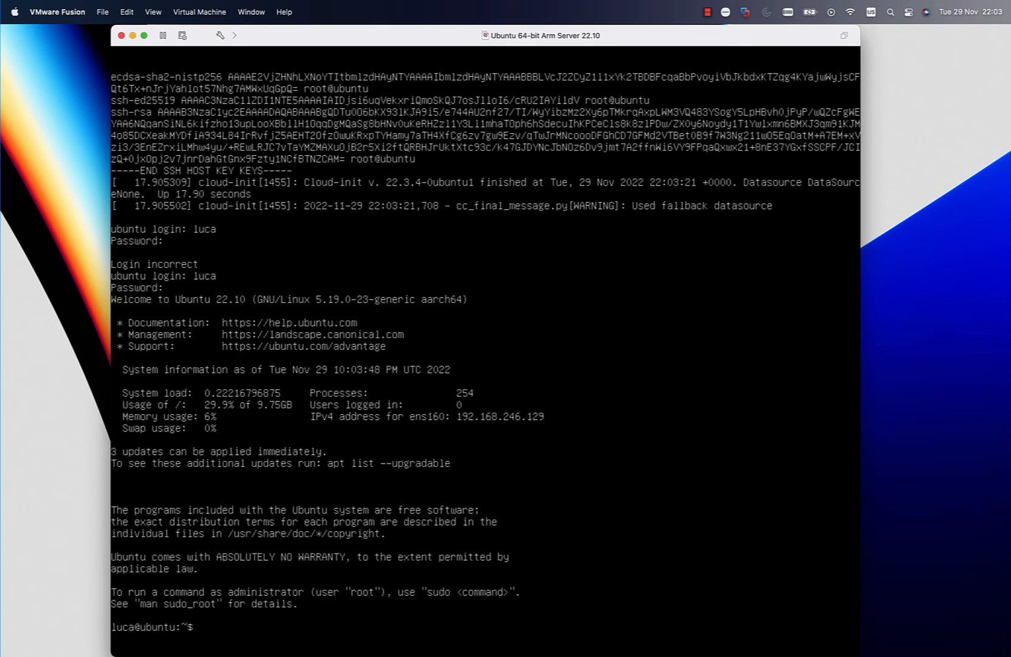
- Print the system release details from /etc/os-release and the processor details from /proc/cpuinfo
text(cat /etc/os)
key(Tab)
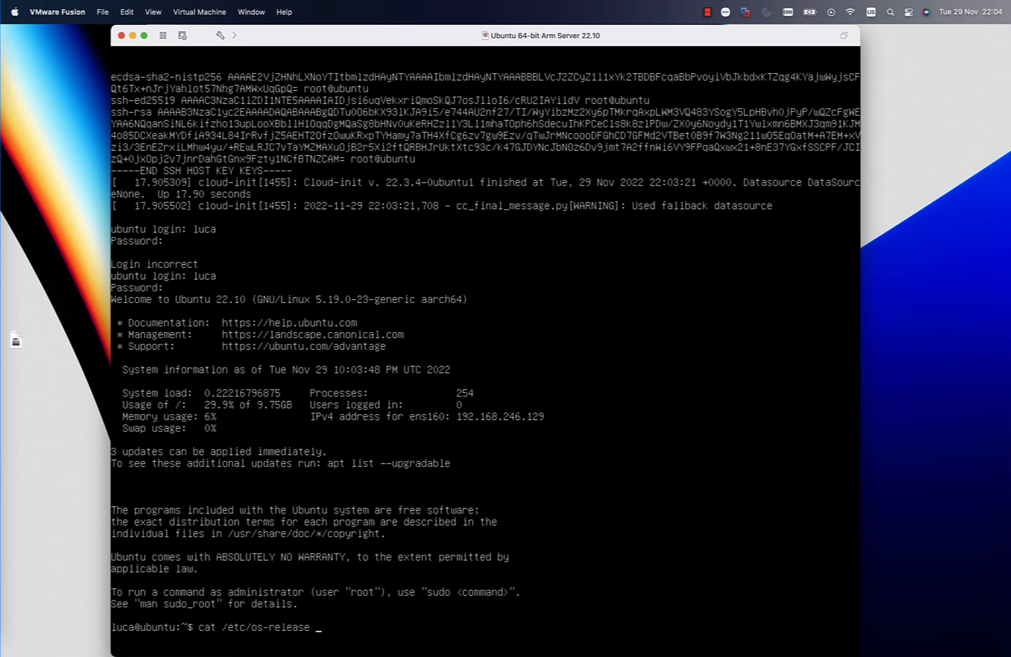
key(Return)
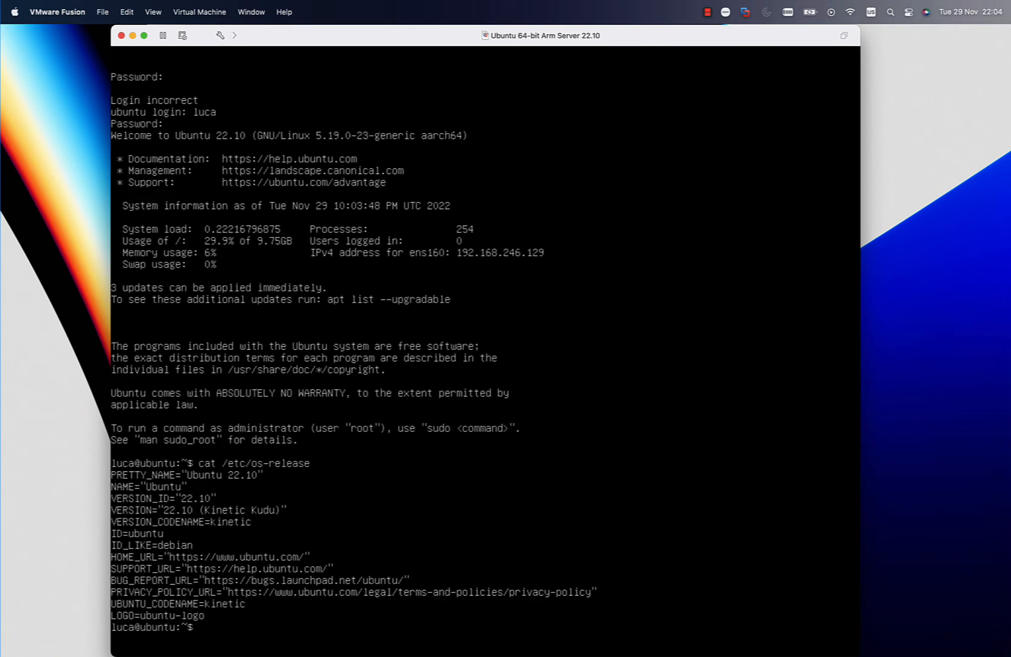
text(cat /proc/cpuinfo)
key(Return)
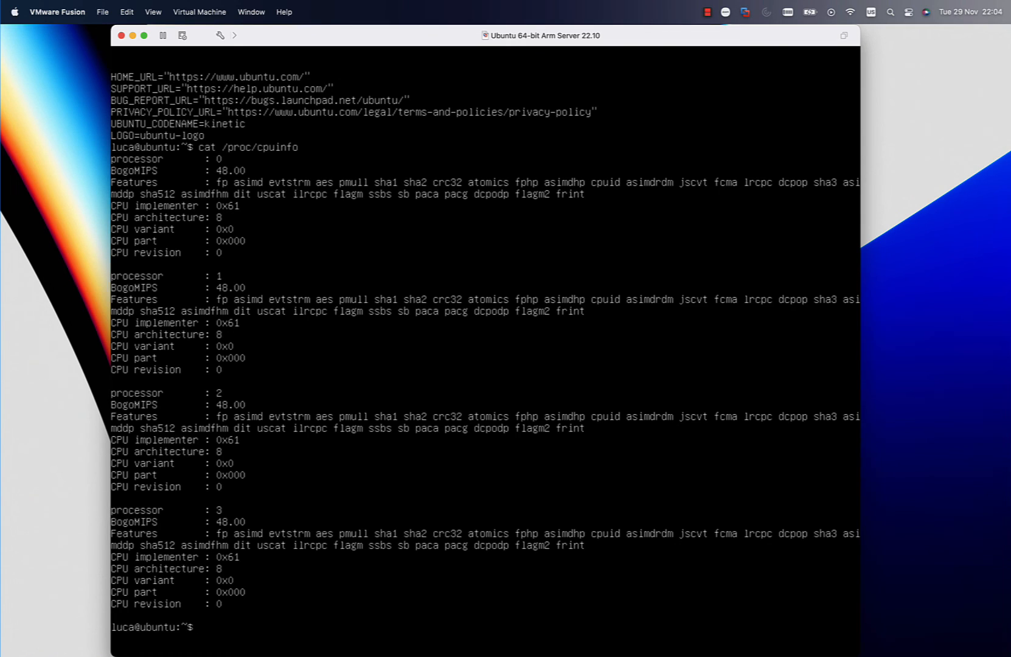
- Examine the running processes and memory use with top, and quit it
text(top)
key(Return)
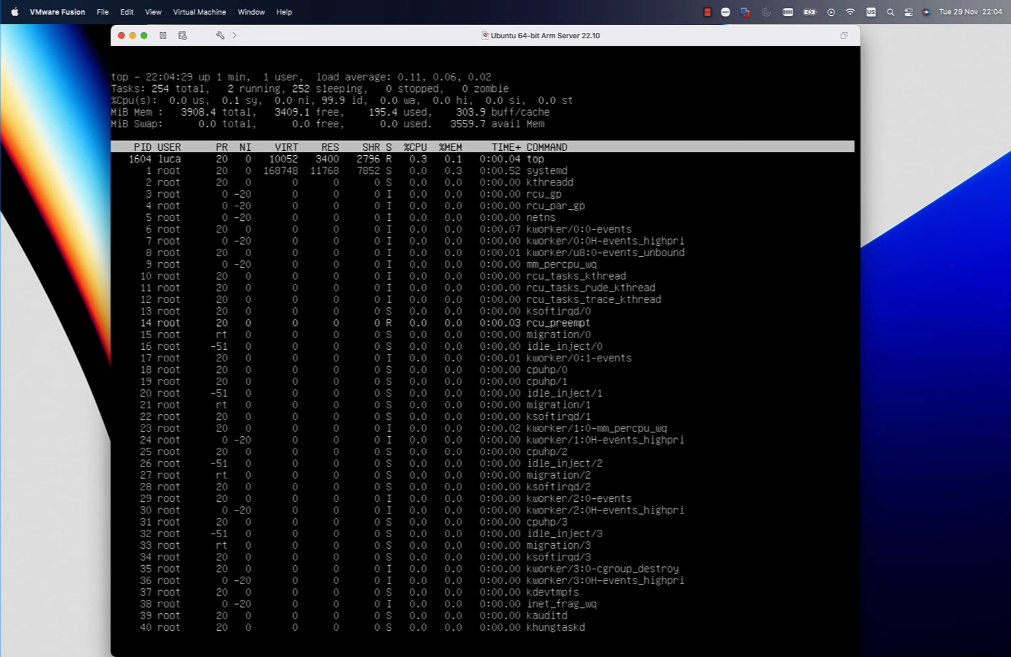
text(qsudo su)
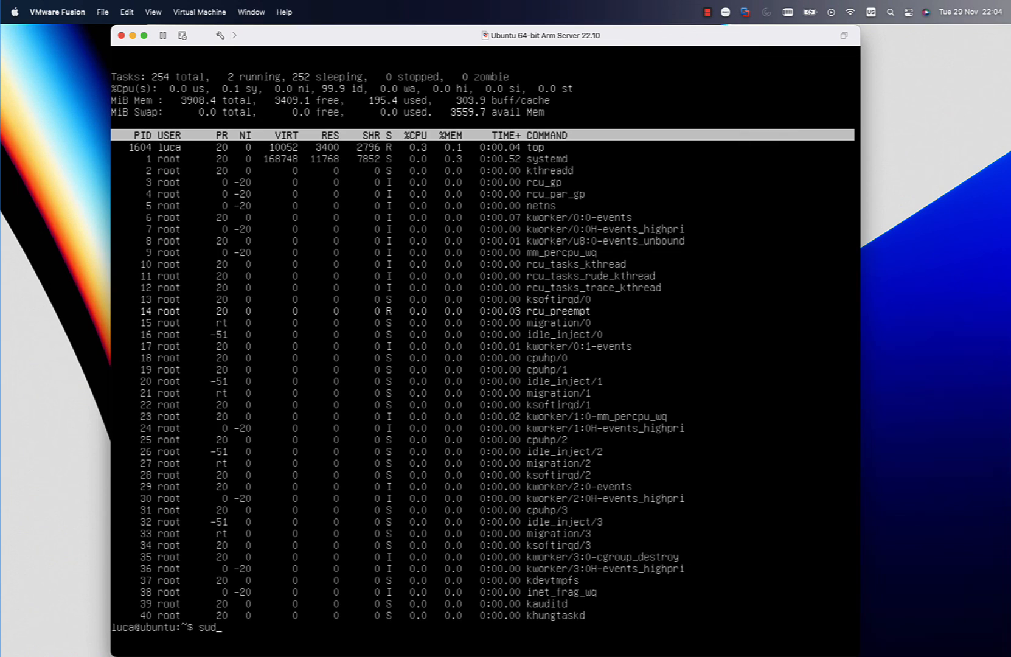
- Open a root shell with sudo su, entering the account password, and run apt install htop
key(Return)
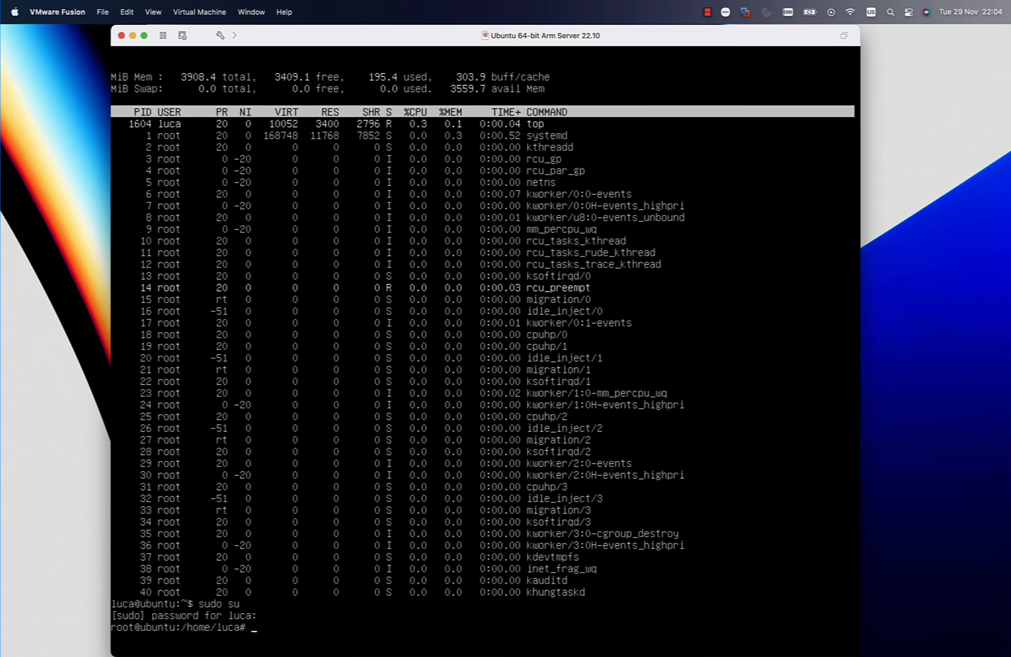
text(apt install)
text(htop)
key(Return)
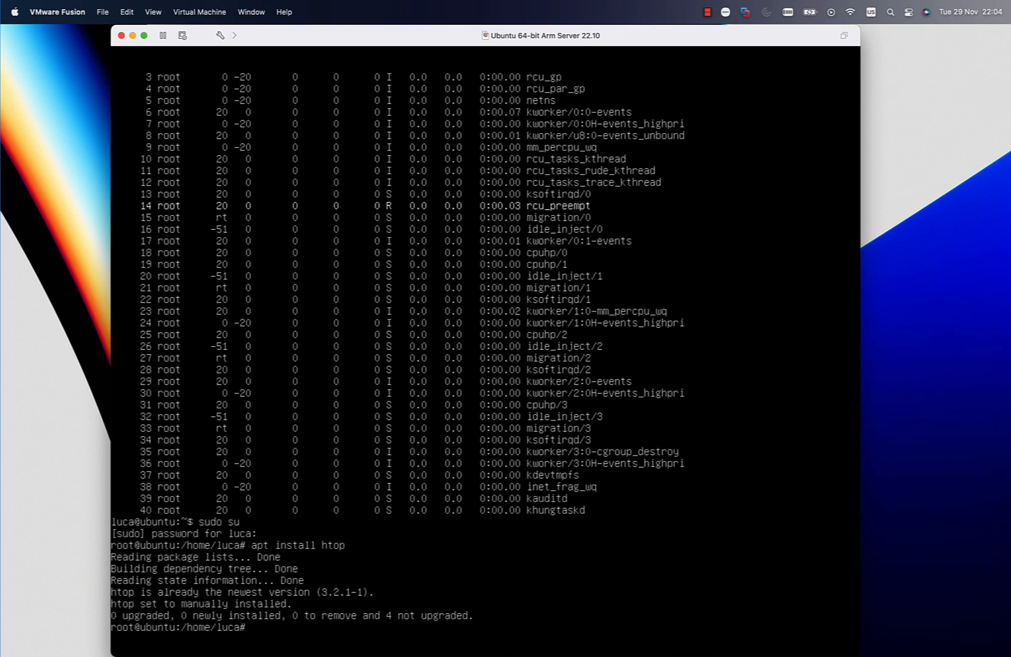
- Examine the processor cores, memory and processes with htop, and quit it
text(htop)
key(Return)
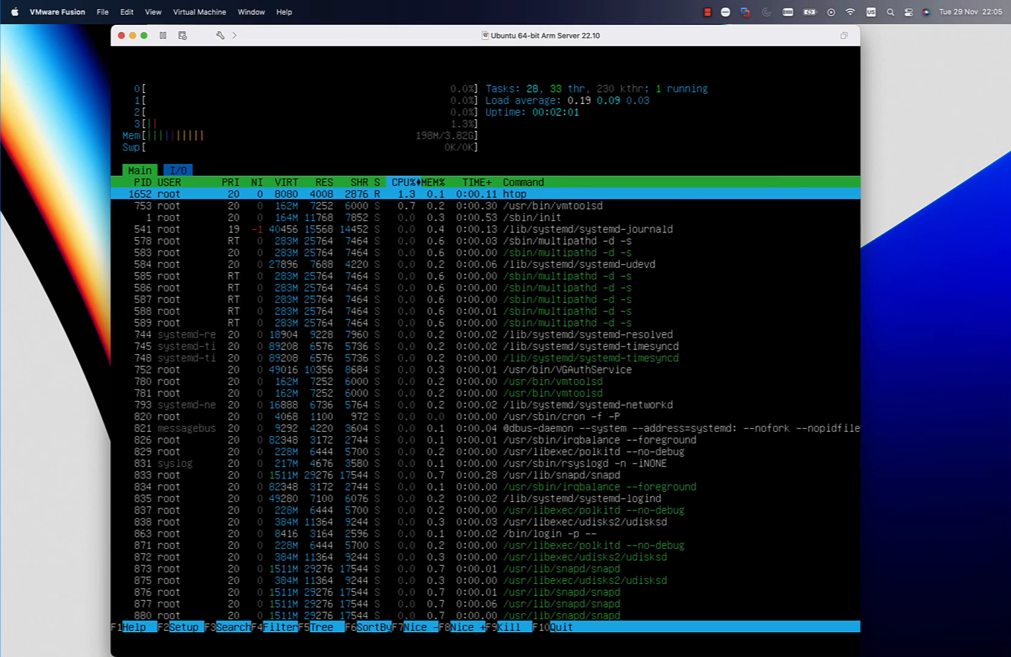
text(qap)
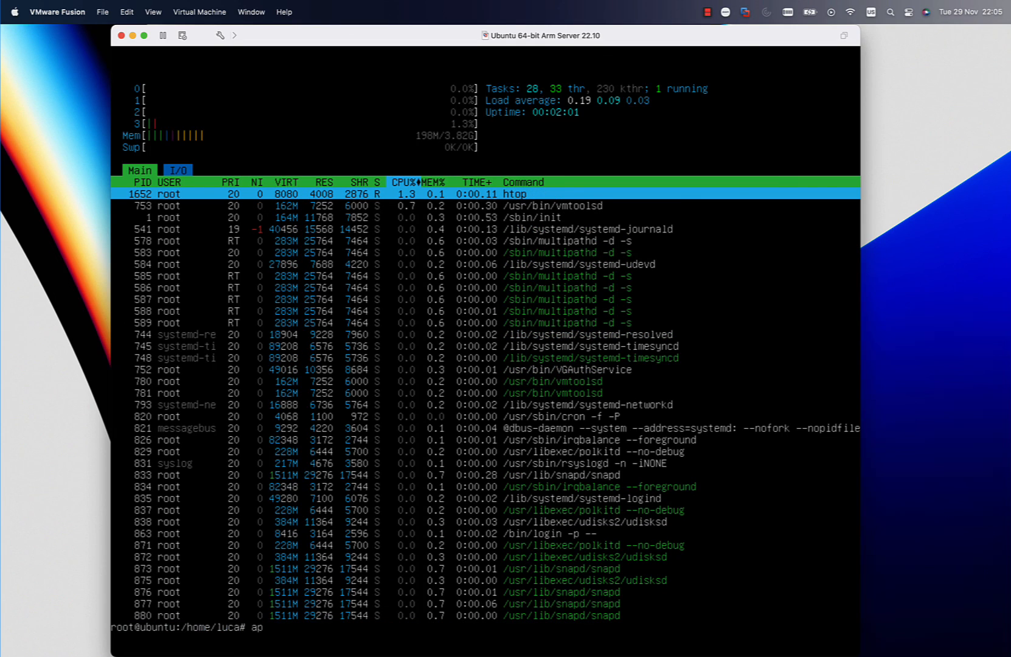
text(t-get update)
- Refresh the package lists with apt-get update and reboot the virtual machine
key(Return)
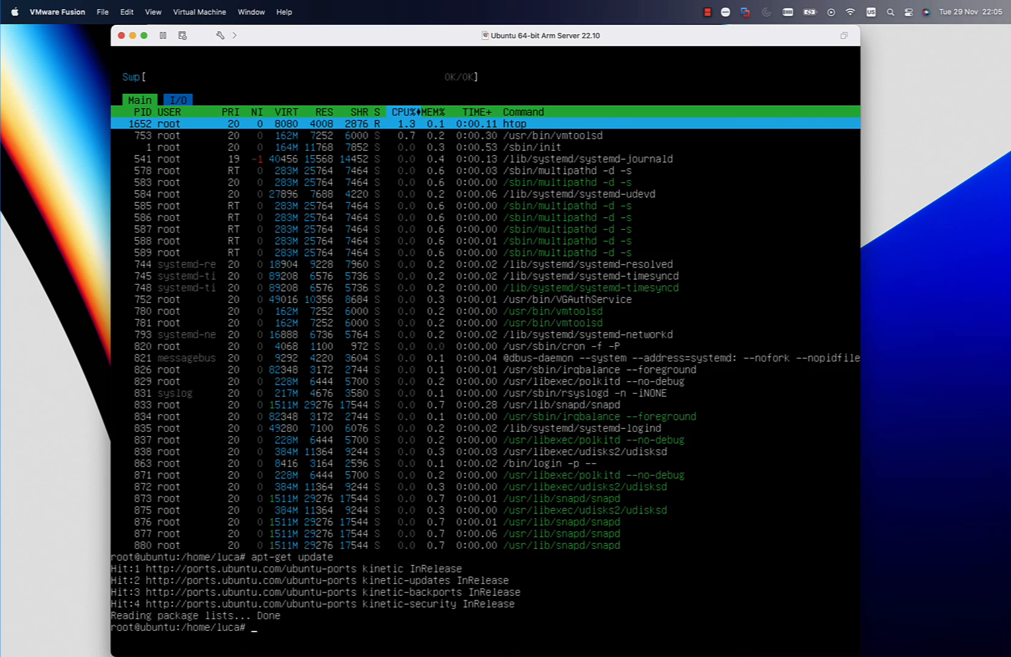
text(reboot)
key(Return)
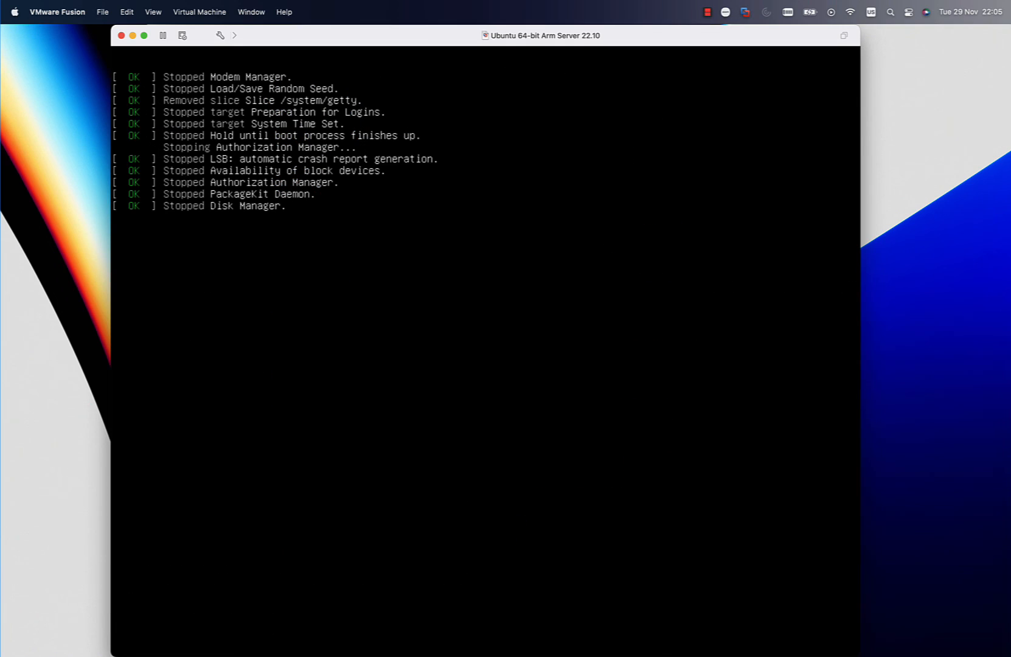